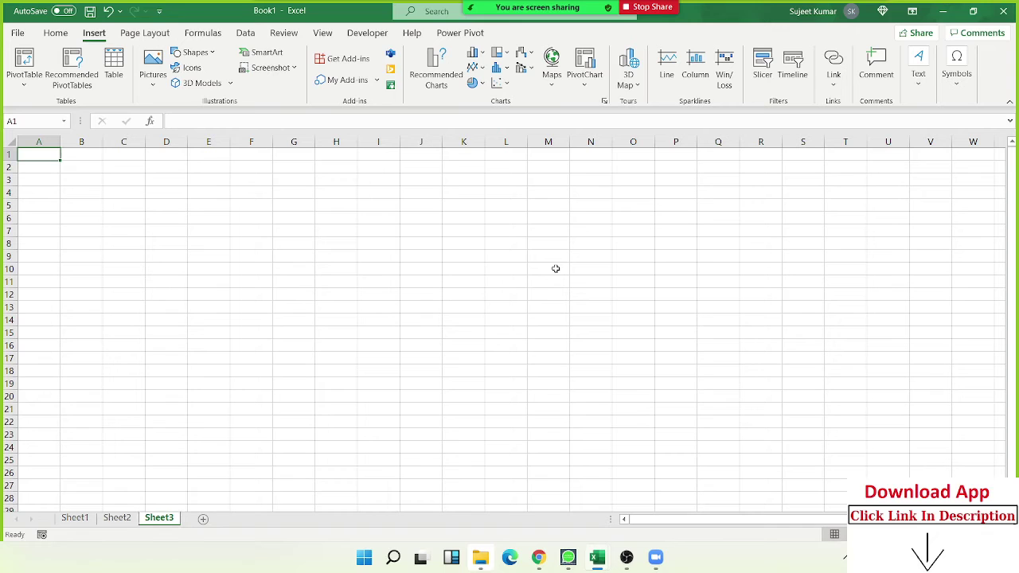
Check the participant options in Zoom's meeting participants list, then close the list
mouse_move(478, 28)
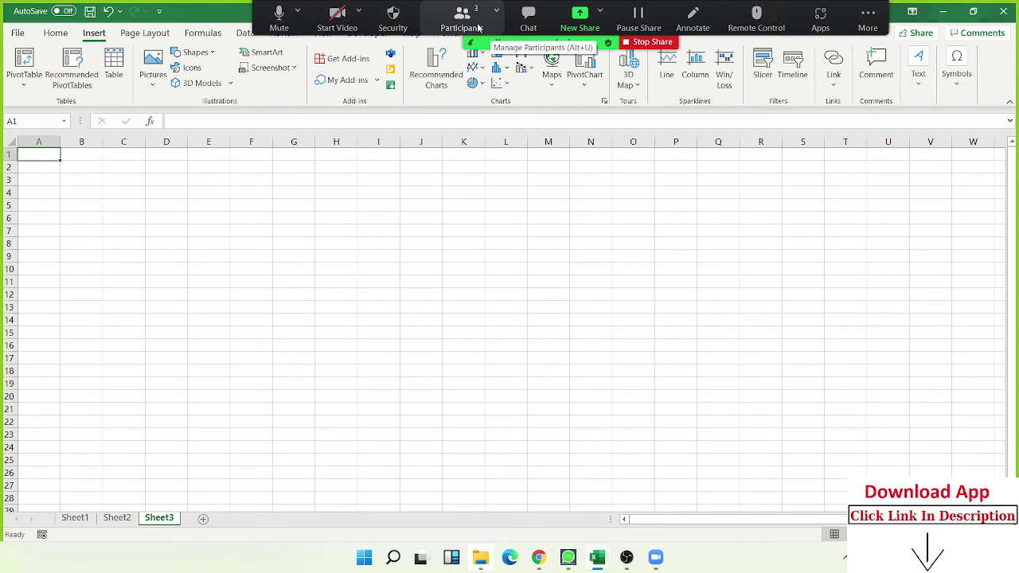
left_click(479, 28)
left_click(611, 214)
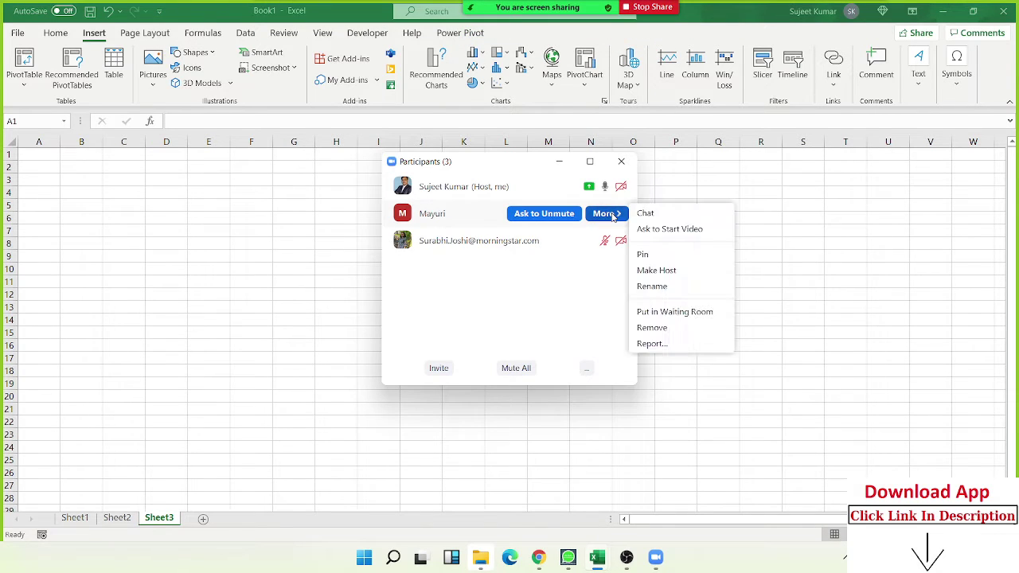
left_click(620, 244)
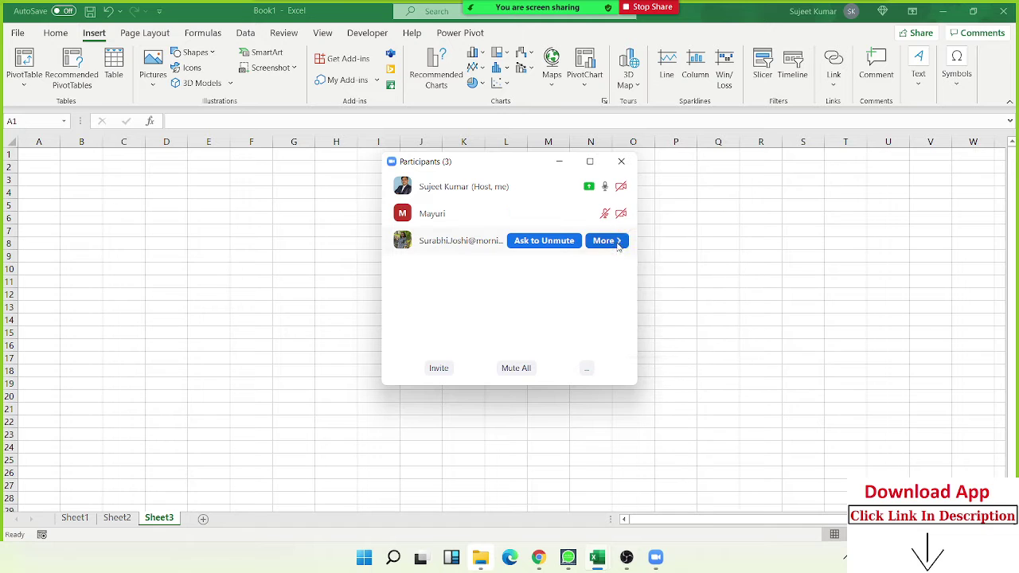
left_click(618, 243)
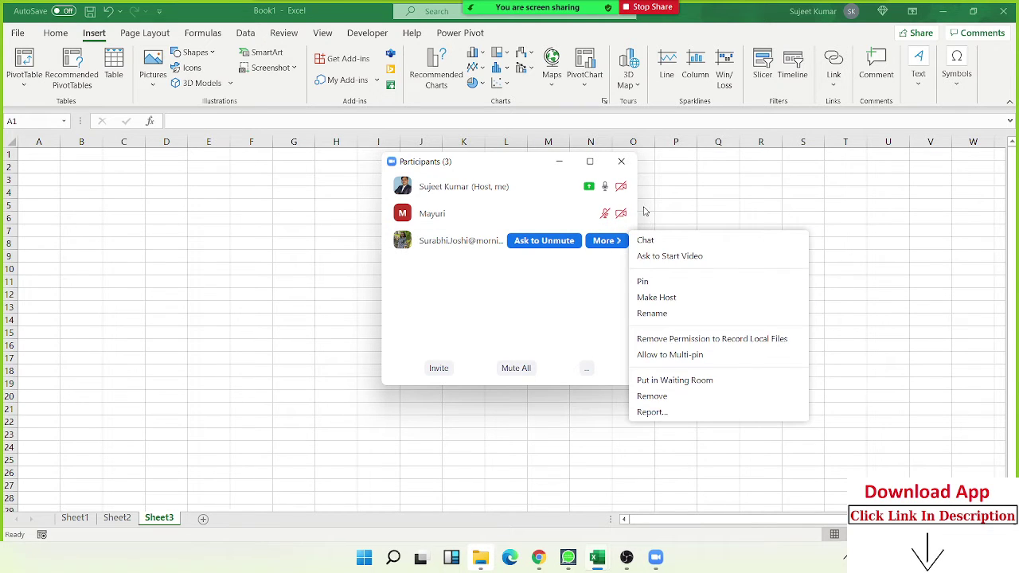
left_click(623, 167)
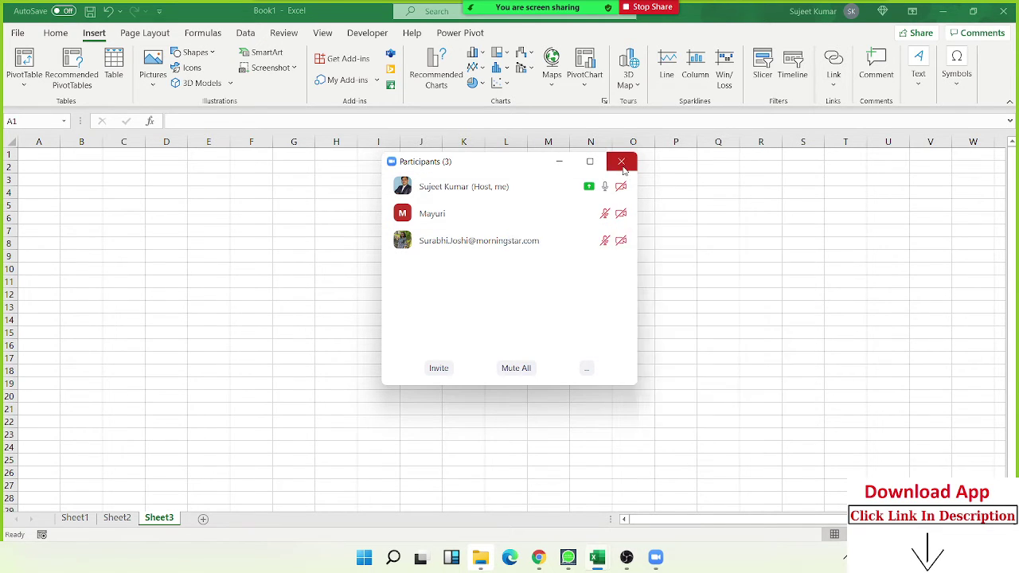
left_click(622, 163)
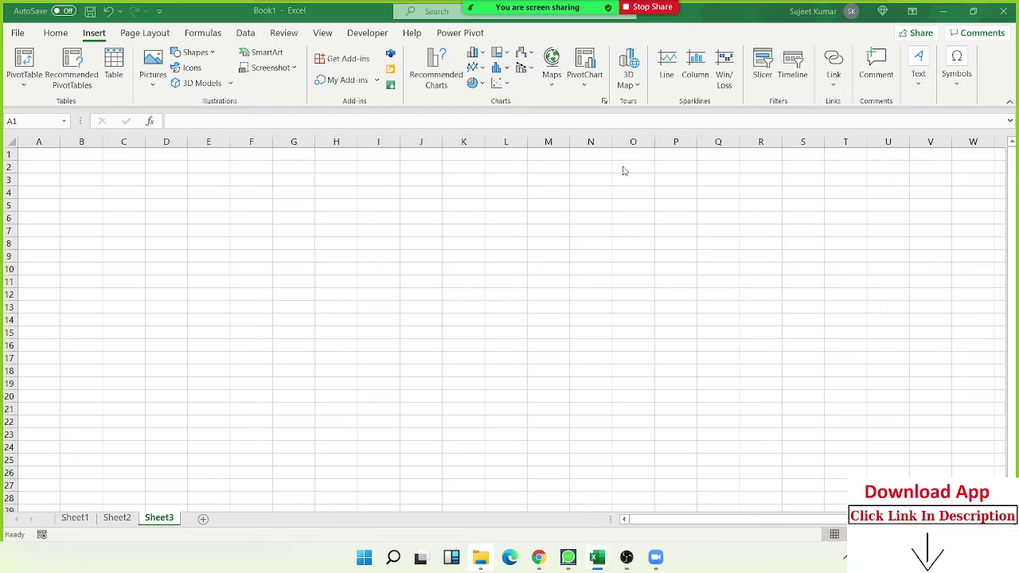
Select cell E2 and browse the Stock Images categories without inserting anything
left_click(202, 173)
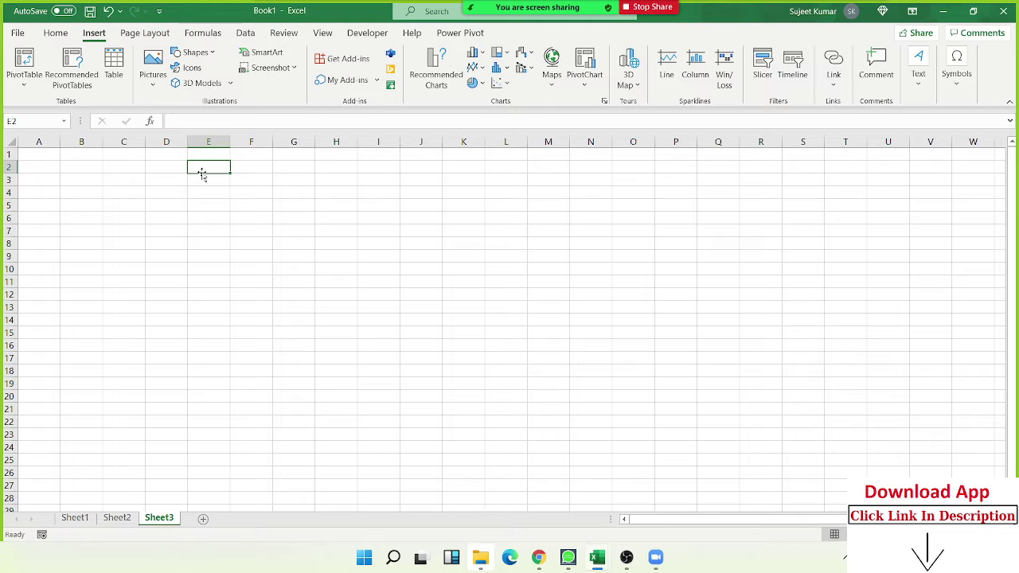
left_click(147, 92)
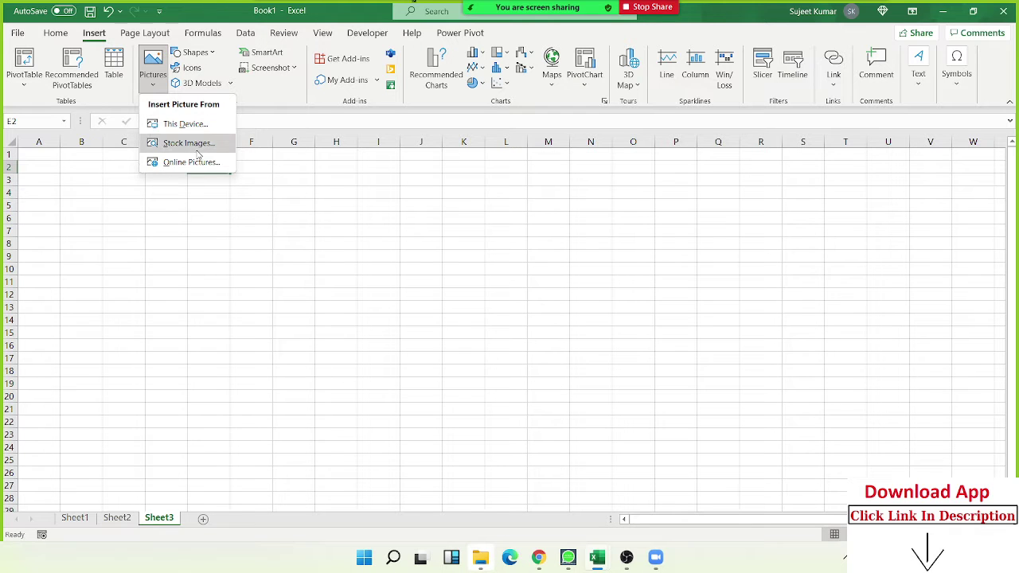
left_click(197, 148)
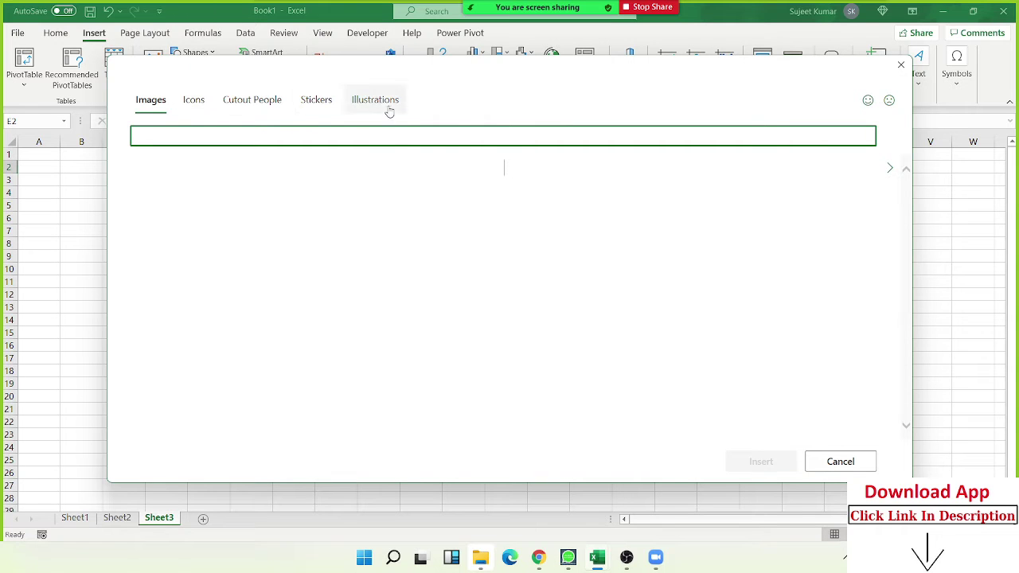
left_click(184, 115)
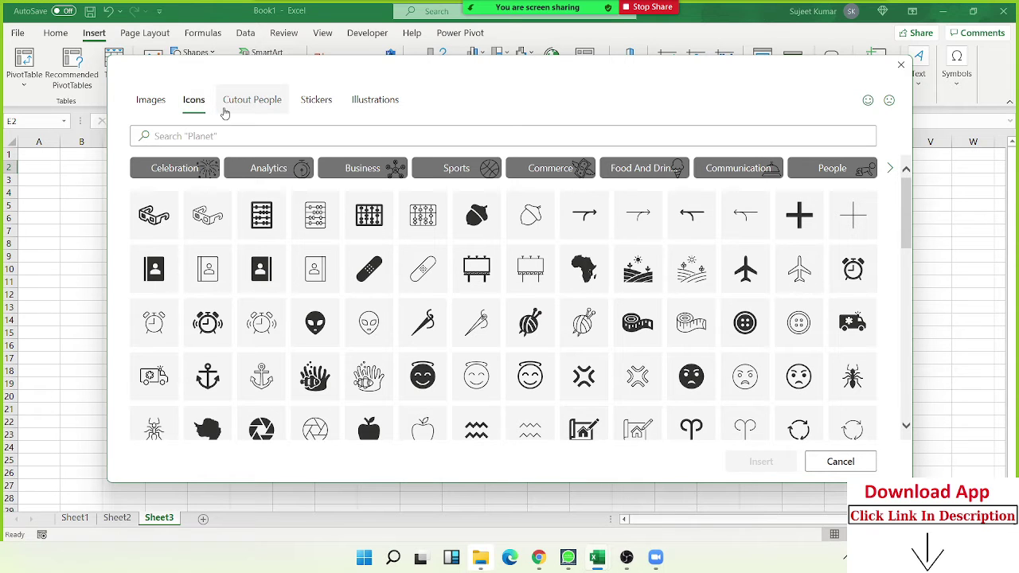
left_click(225, 112)
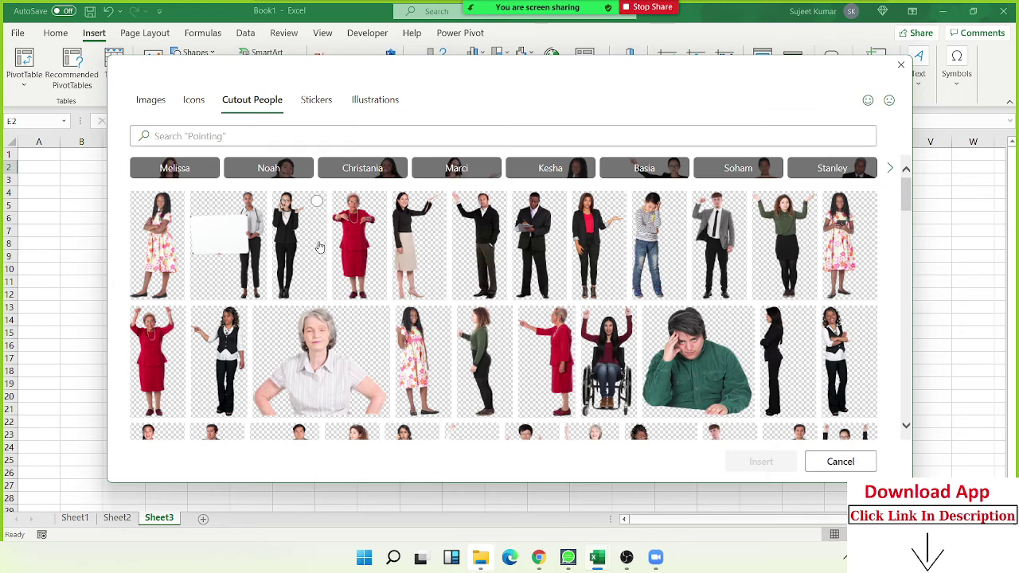
left_click(315, 115)
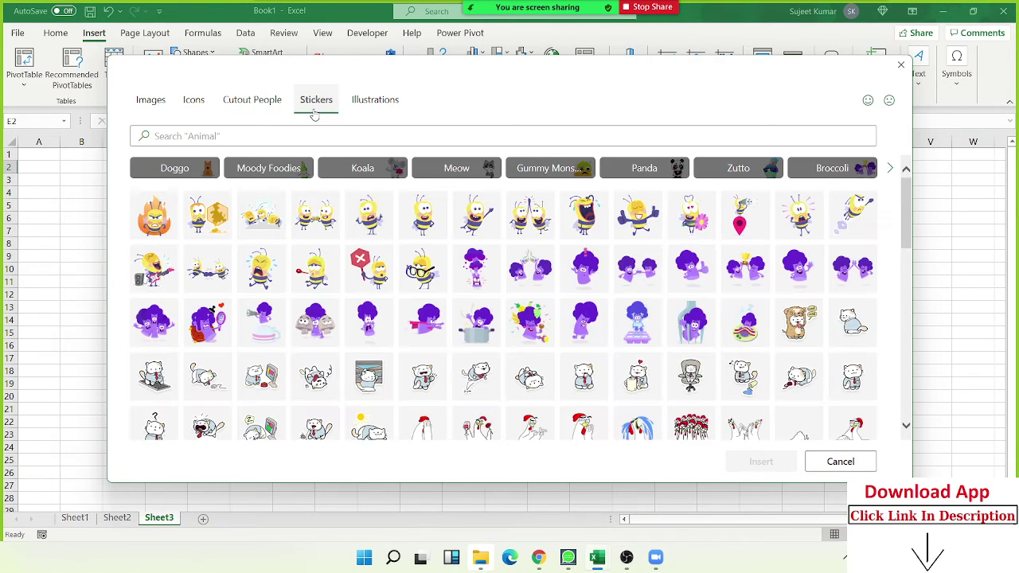
left_click(348, 109)
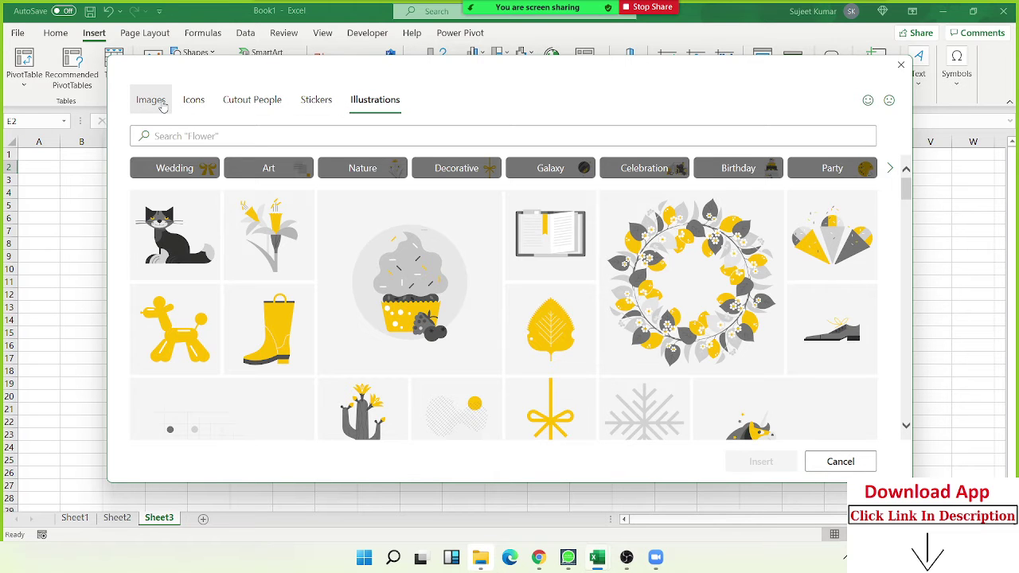
left_click(151, 100)
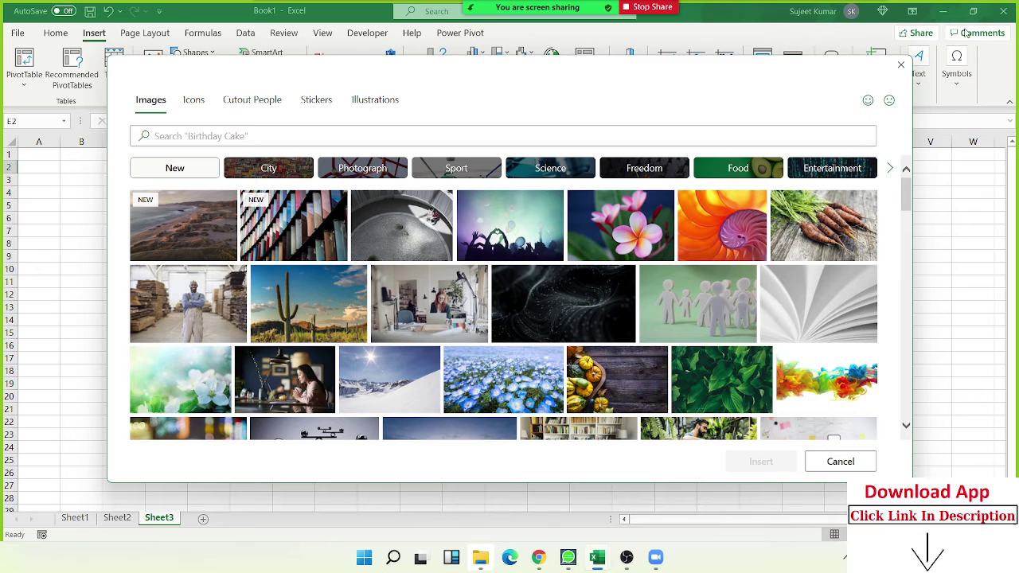
left_click(901, 64)
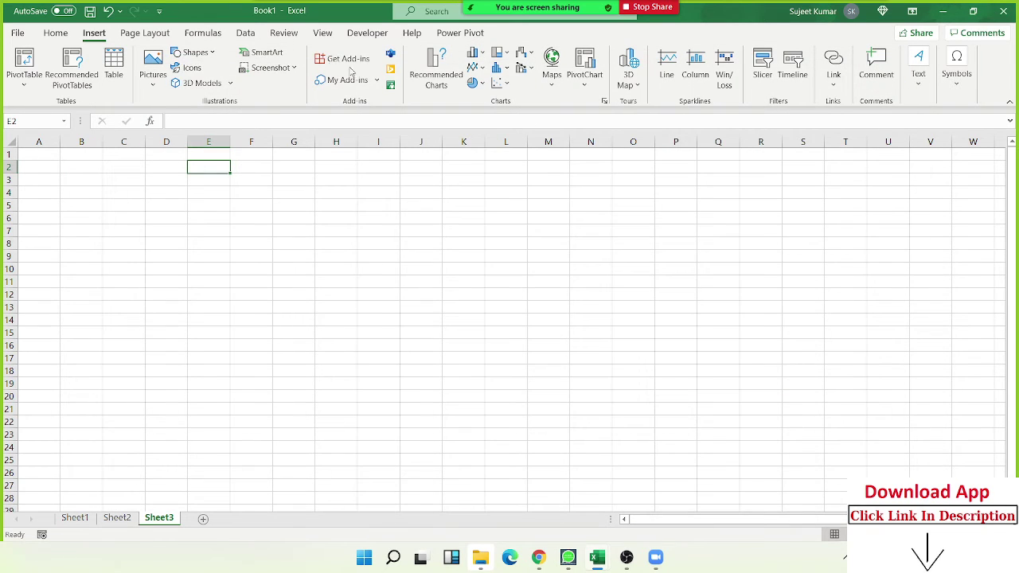
Look at the Online Pictures search and close it without inserting
left_click(154, 74)
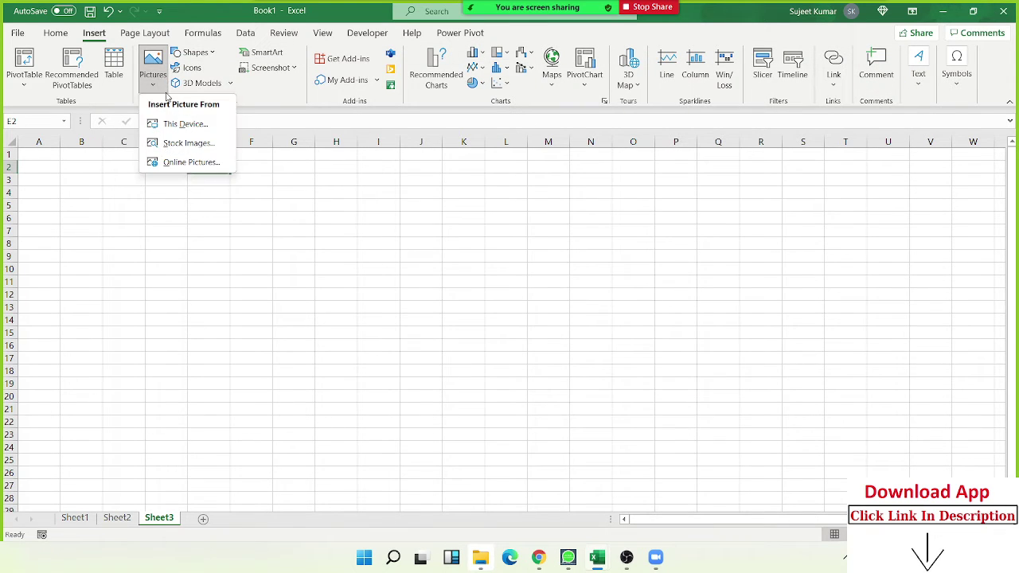
left_click(198, 164)
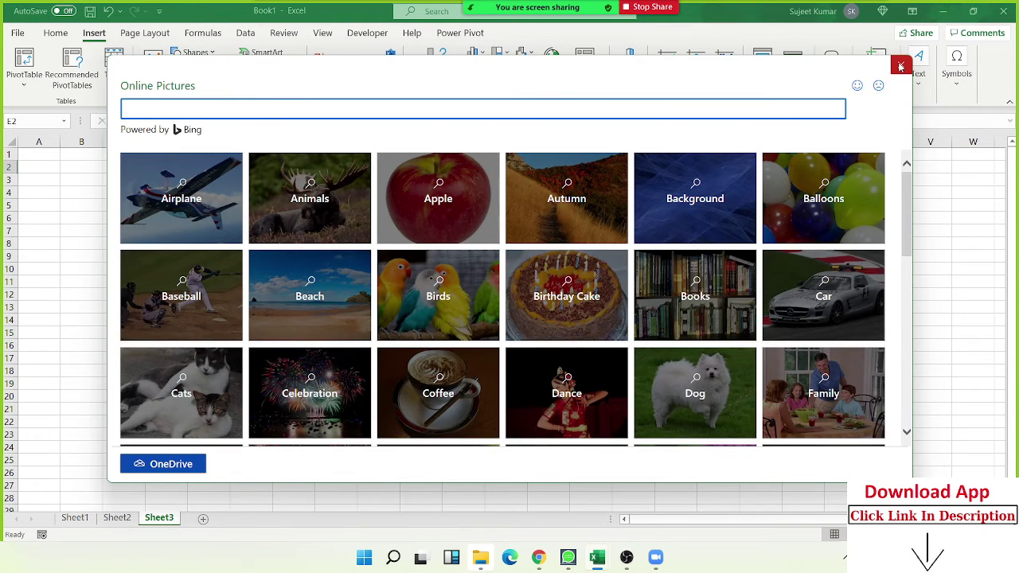
left_click(900, 66)
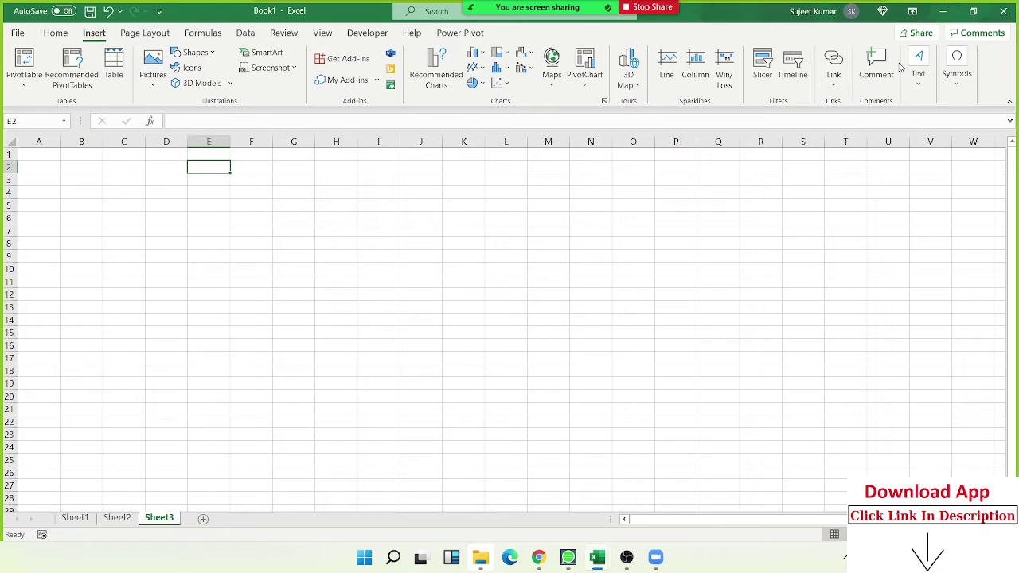
Insert the portrait photo from the Pictures folder on this device
left_click(154, 80)
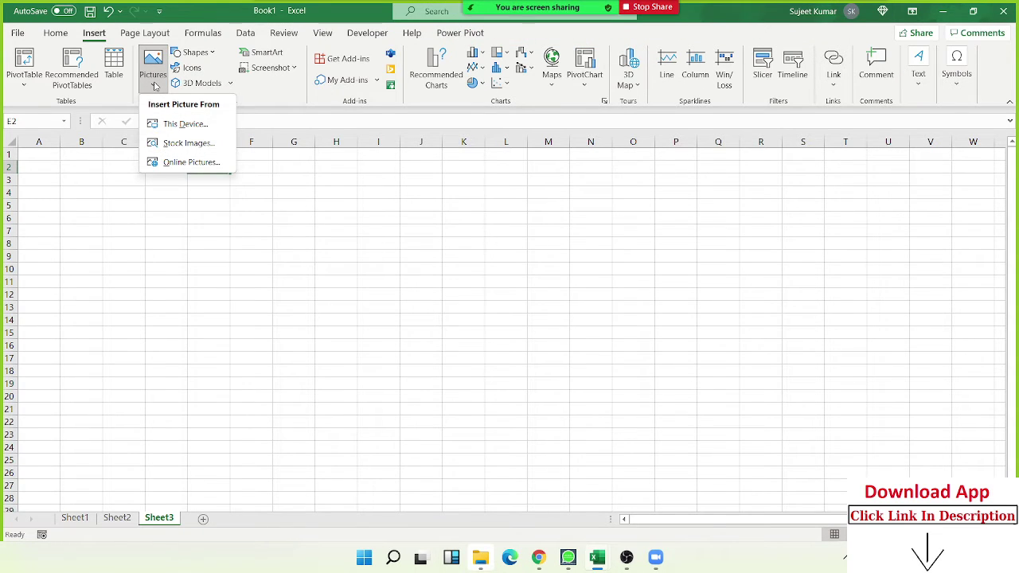
left_click(180, 127)
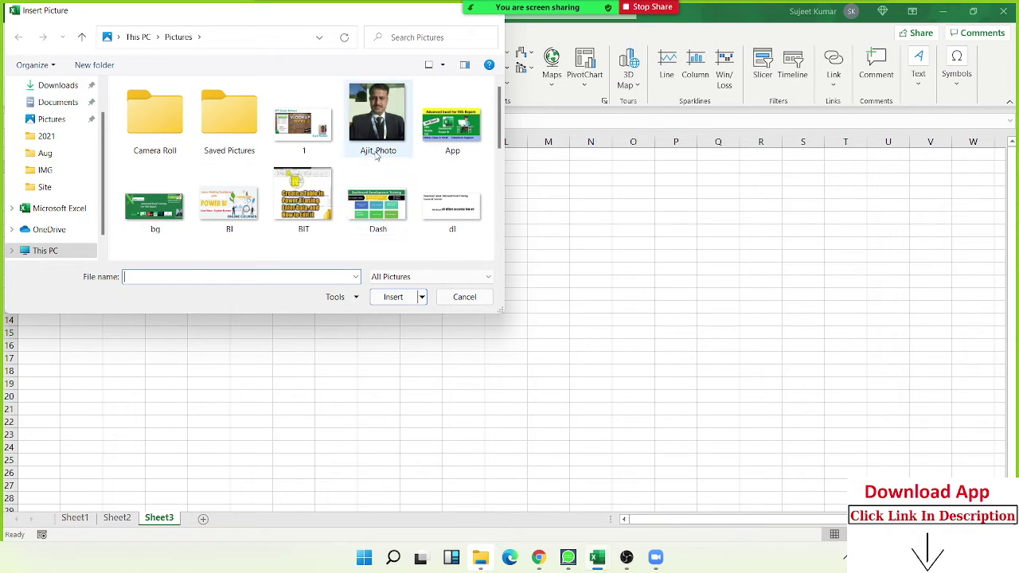
left_click(377, 156)
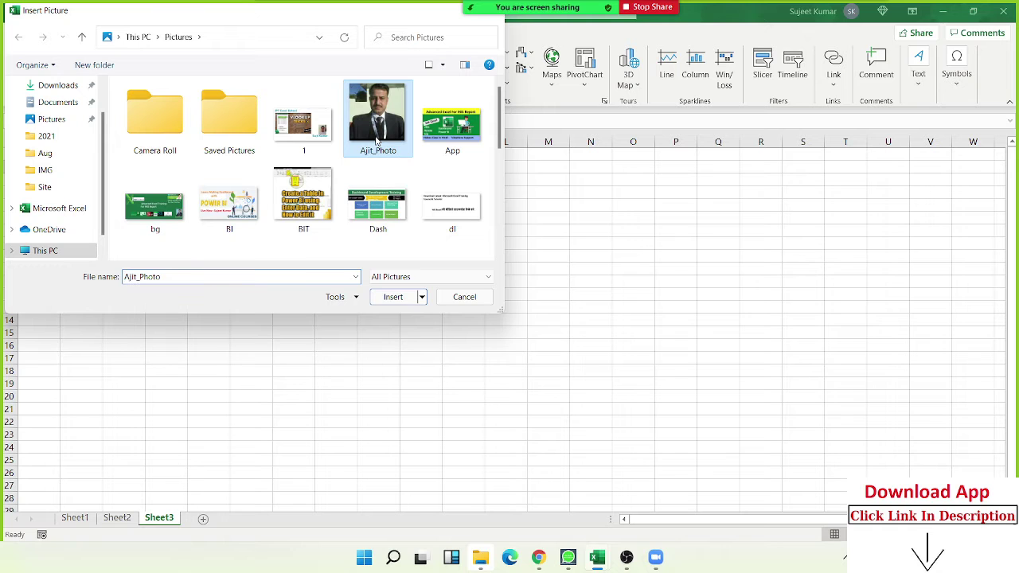
left_click(393, 296)
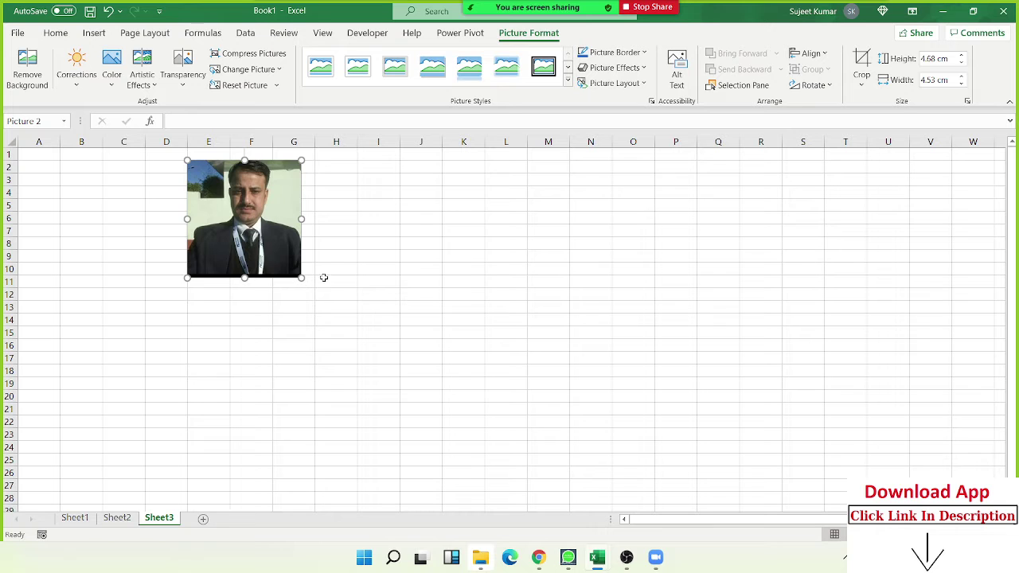
Drag the photo's corner handle outward to enlarge it to 8.16 × 7.9 cm
mouse_move(302, 277)
left_mouse_down()
mouse_move(516, 470)
mouse_move(347, 351)
left_mouse_up()
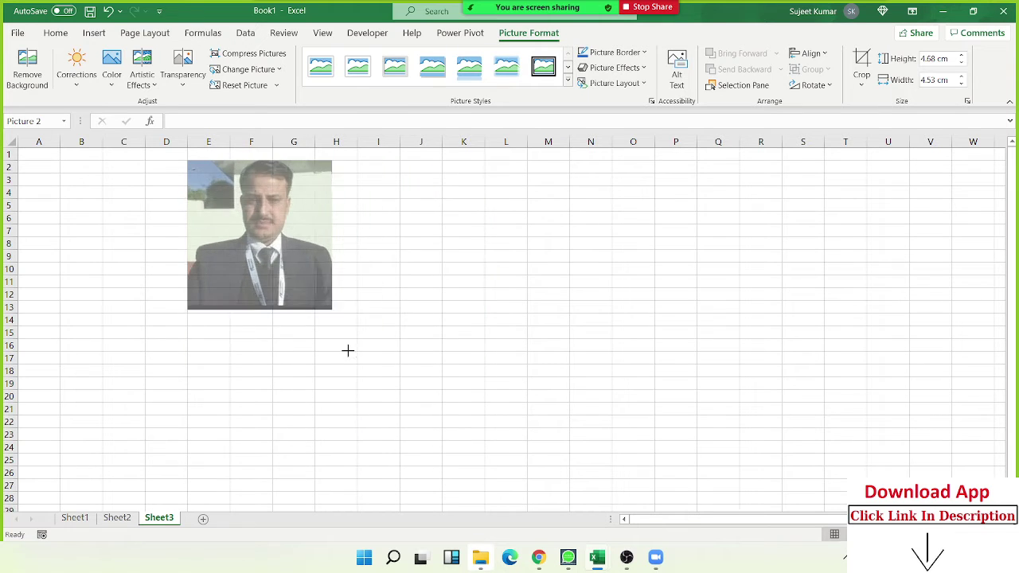
left_click_drag(347, 350, 373, 352)
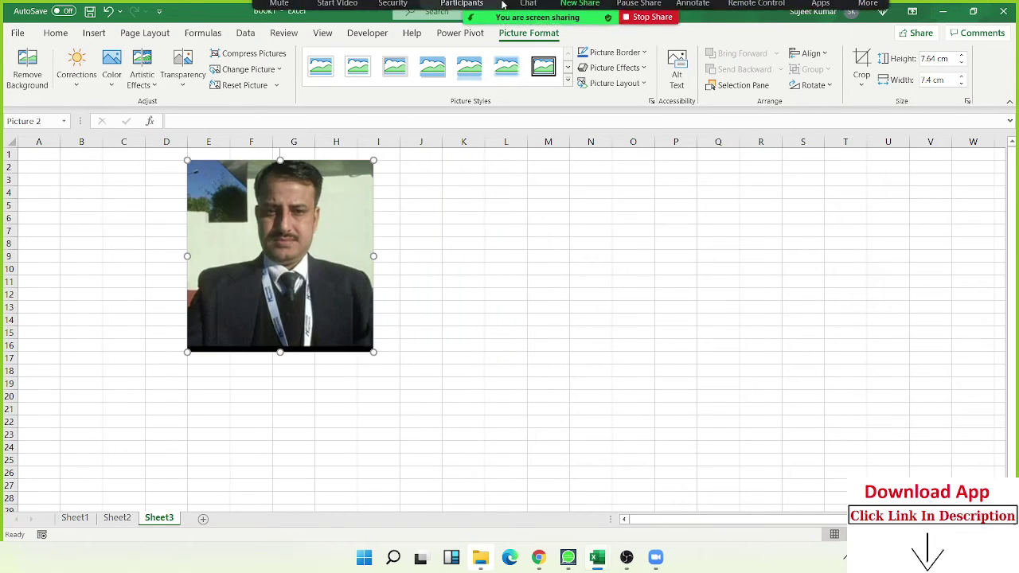
left_click(467, 20)
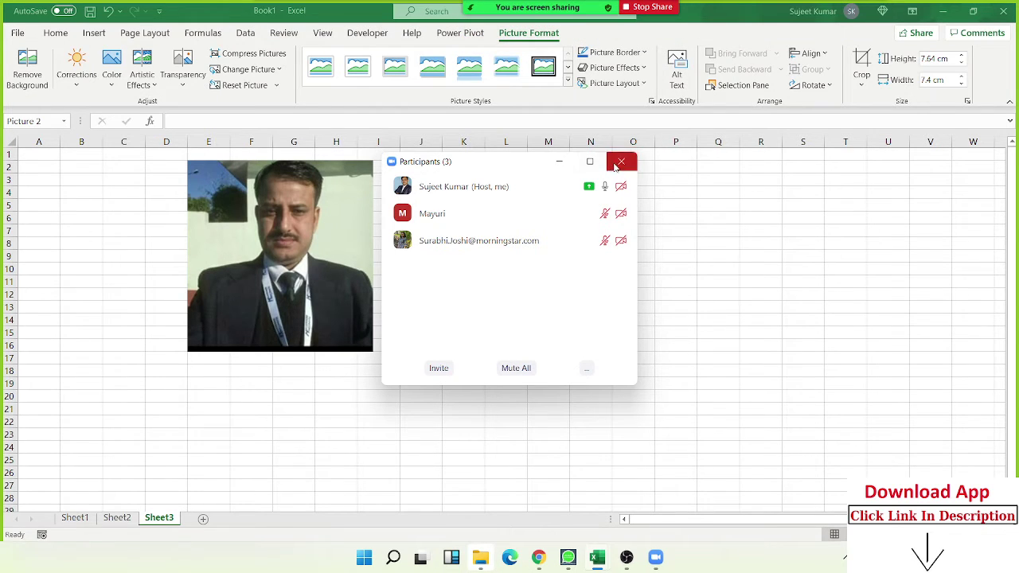
left_click(621, 162)
left_click(320, 241)
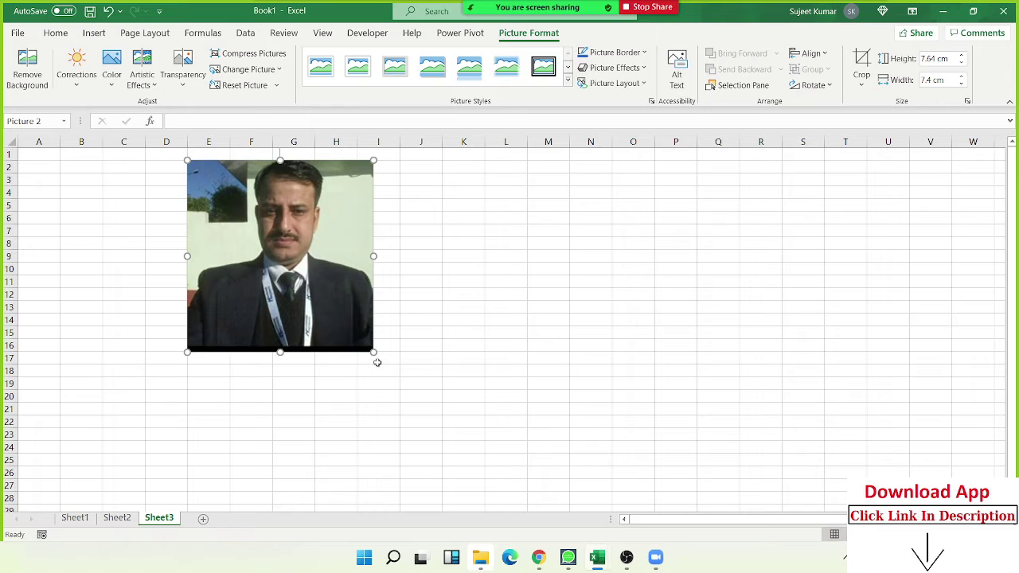
mouse_move(374, 351)
left_mouse_down()
mouse_move(442, 428)
mouse_move(416, 397)
left_mouse_up()
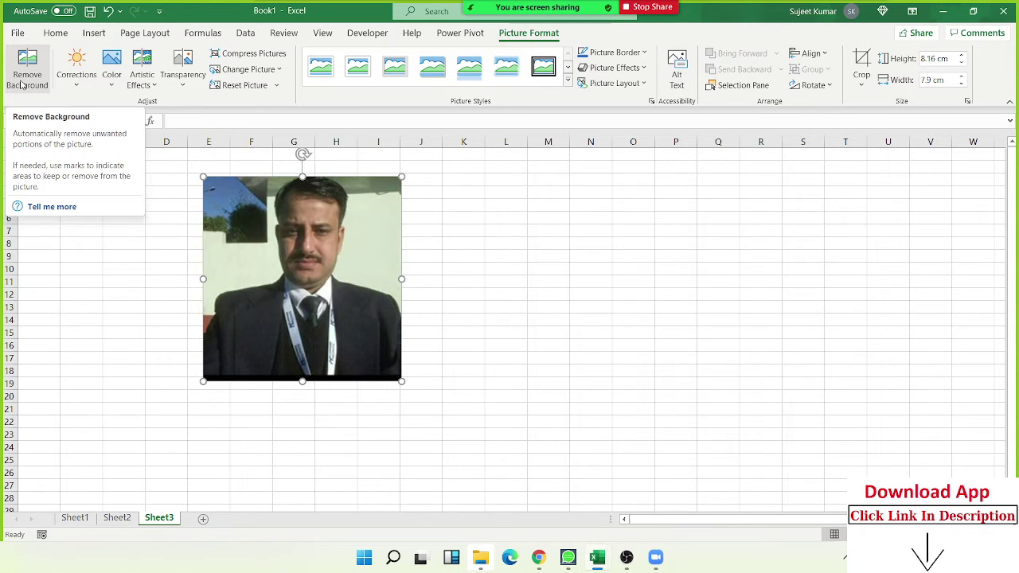
Try Remove Background, marking the figure's left side to keep, then discard all changes
left_click(21, 85)
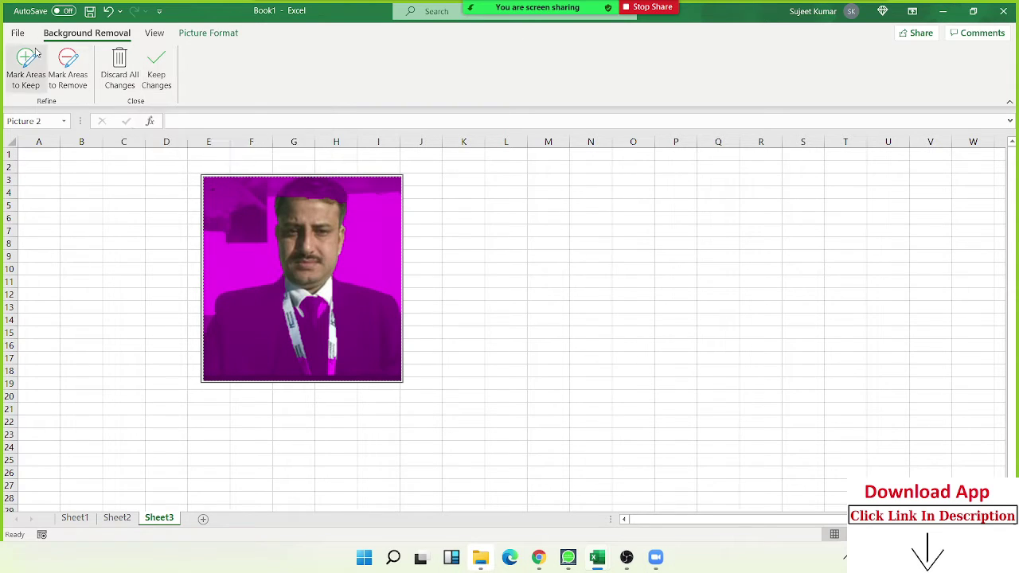
left_click(34, 59)
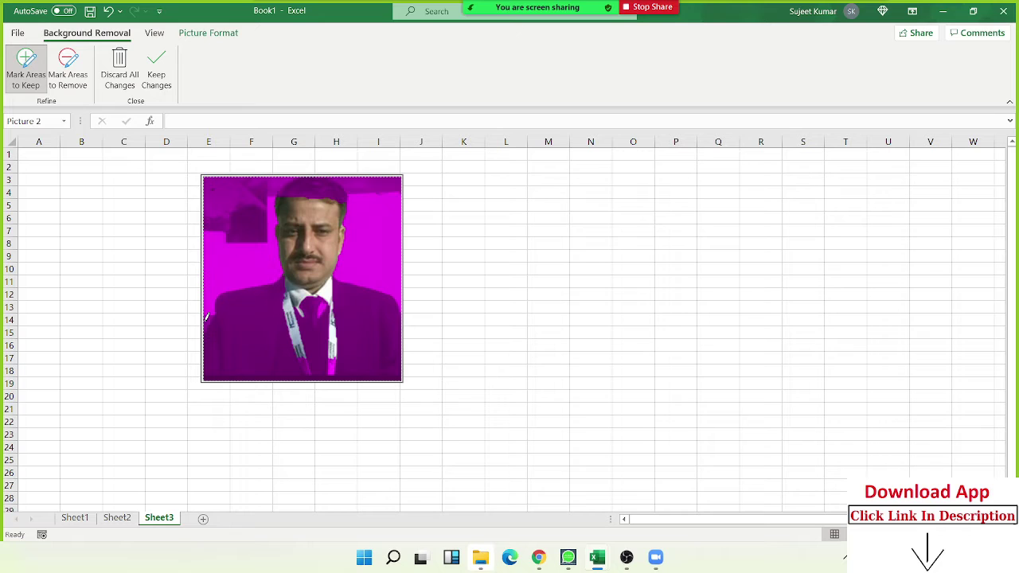
mouse_move(207, 324)
left_mouse_down()
mouse_move(273, 209)
mouse_move(335, 173)
mouse_move(349, 257)
mouse_move(398, 327)
mouse_move(298, 385)
mouse_move(238, 376)
mouse_move(202, 341)
mouse_move(210, 320)
left_mouse_up()
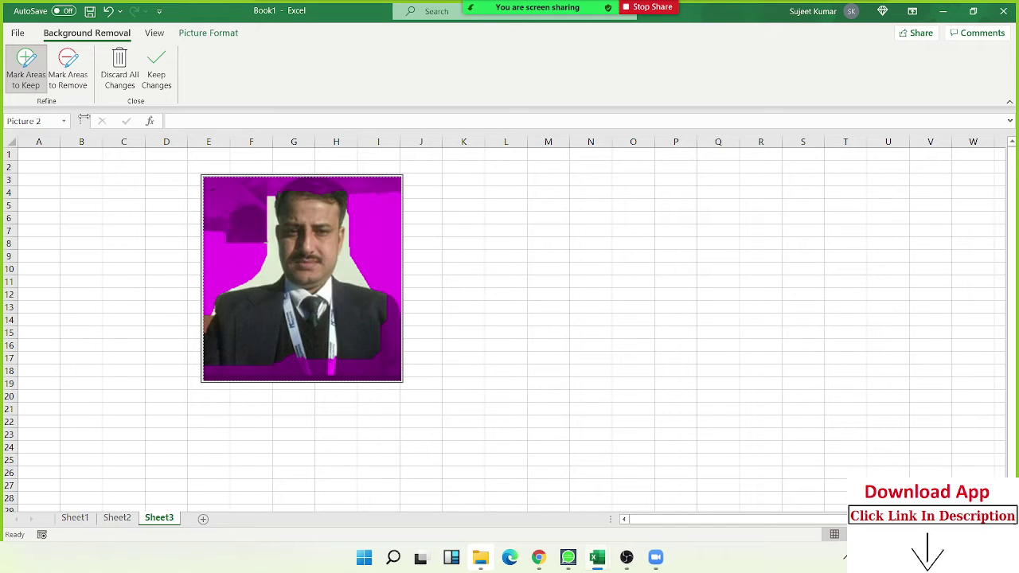
left_click(133, 75)
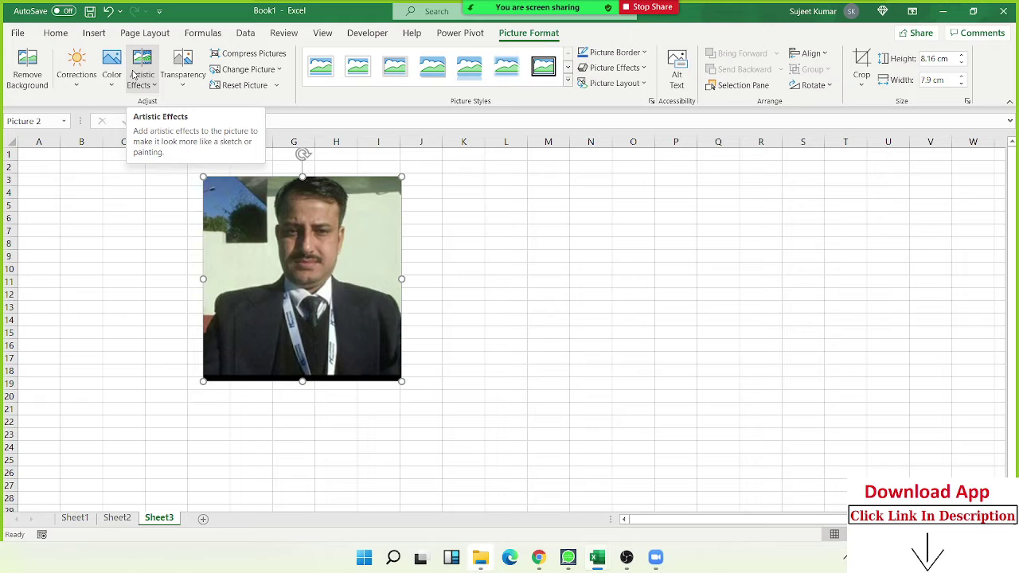
Preview the Corrections gallery, then drag the photo right and down to columns J–O, rows 5–21
left_click(73, 66)
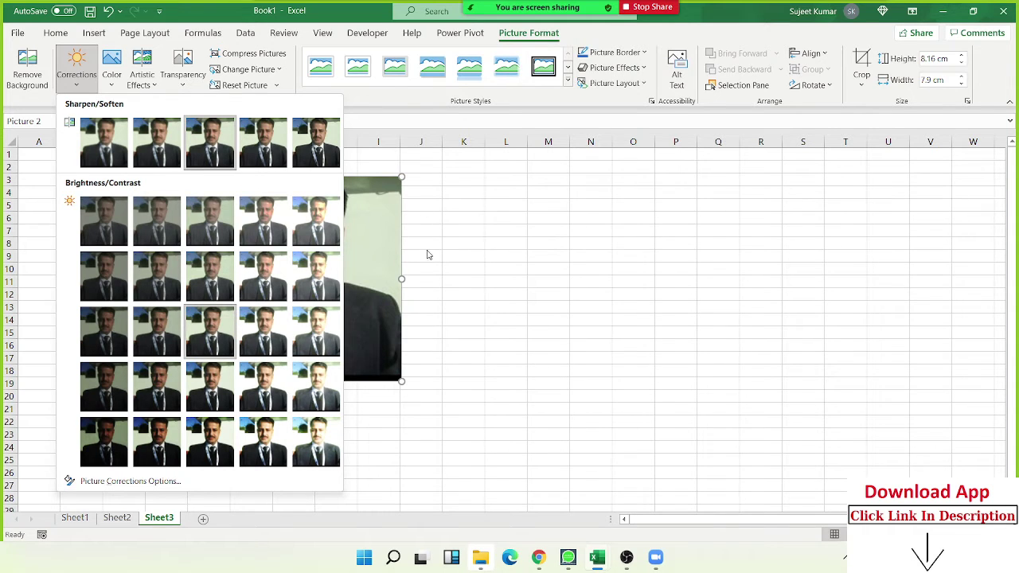
left_click(377, 253)
left_click_drag(378, 253, 597, 278)
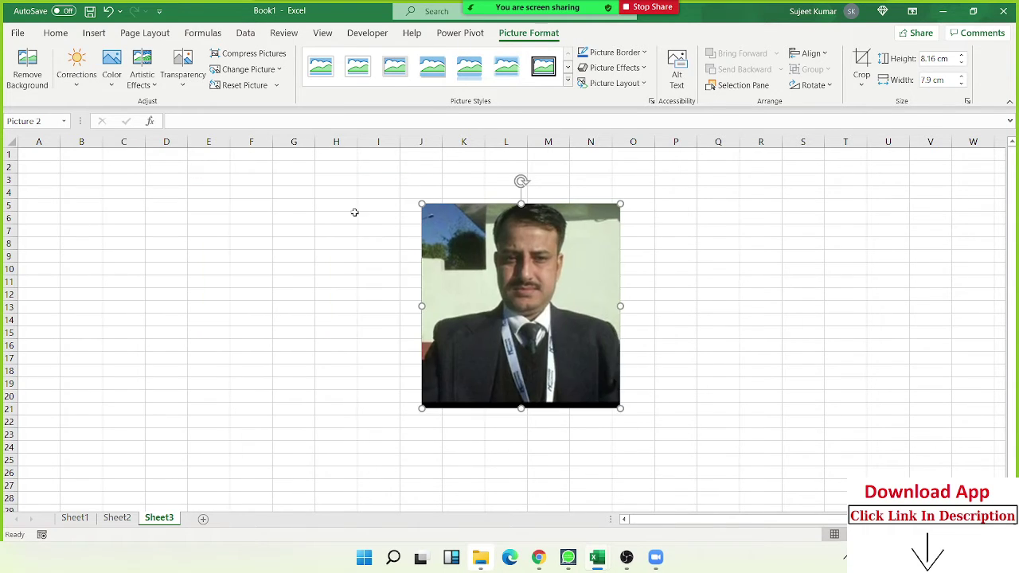
Browse the Color, Artistic Effects and Transparency galleries without applying any
left_click(112, 79)
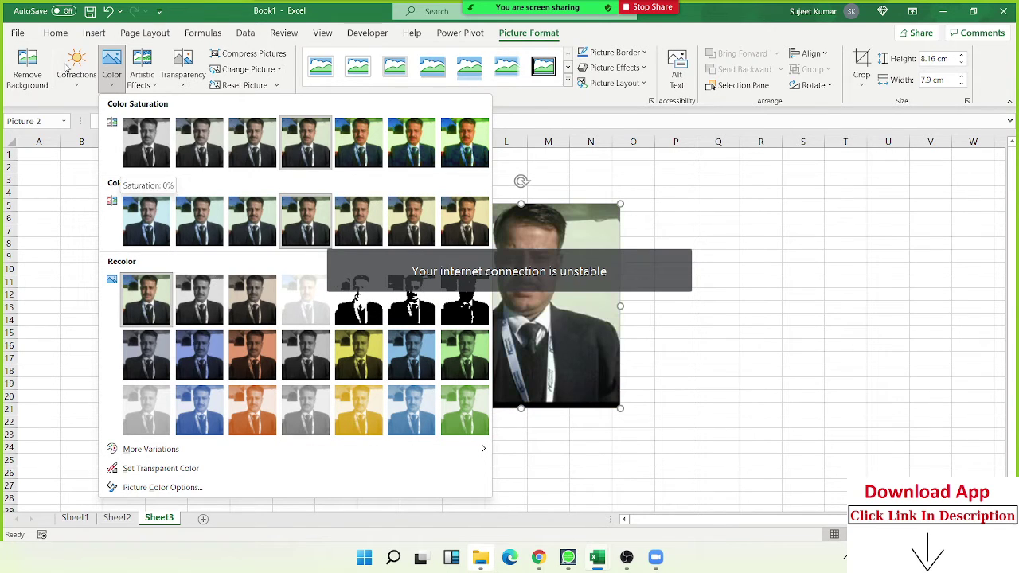
left_click(144, 71)
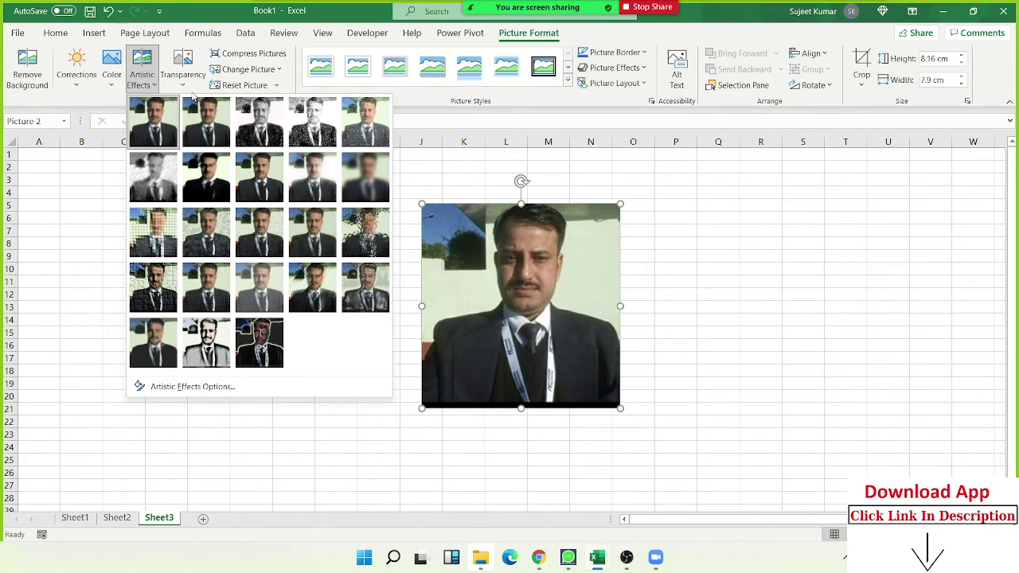
left_click(191, 88)
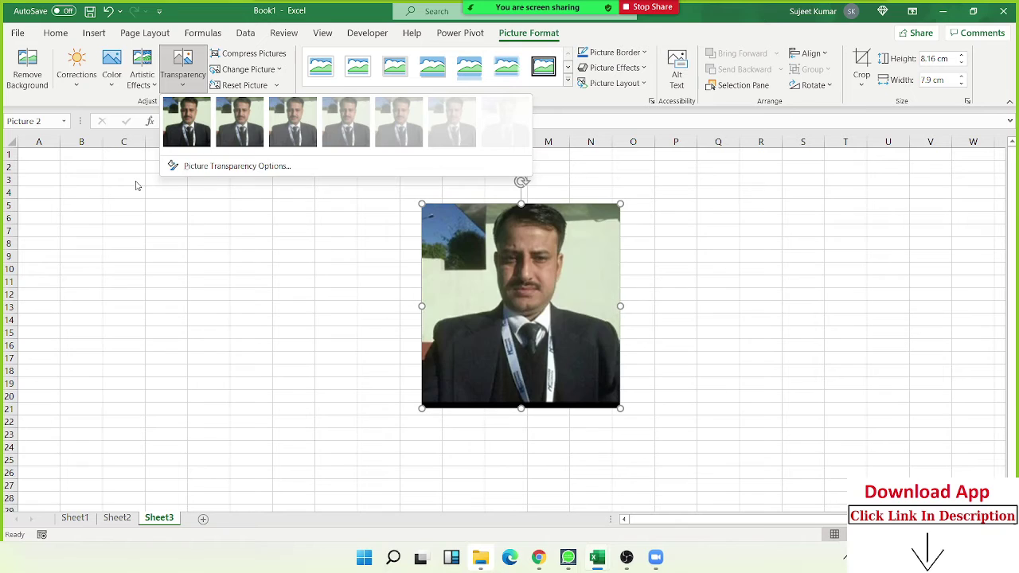
left_click(189, 219)
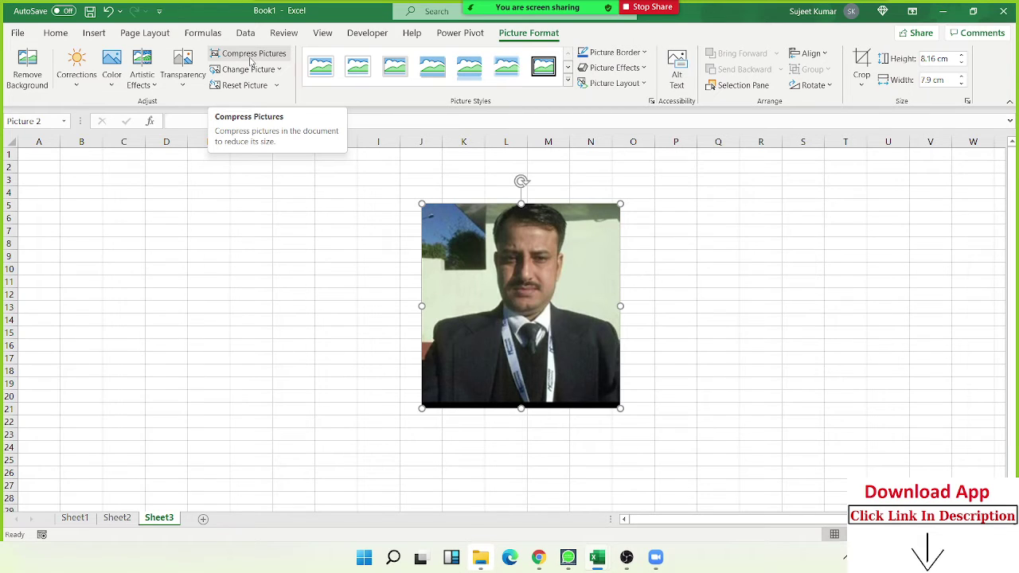
Open the Compress Pictures settings, leaving the photo unchanged
left_click(251, 55)
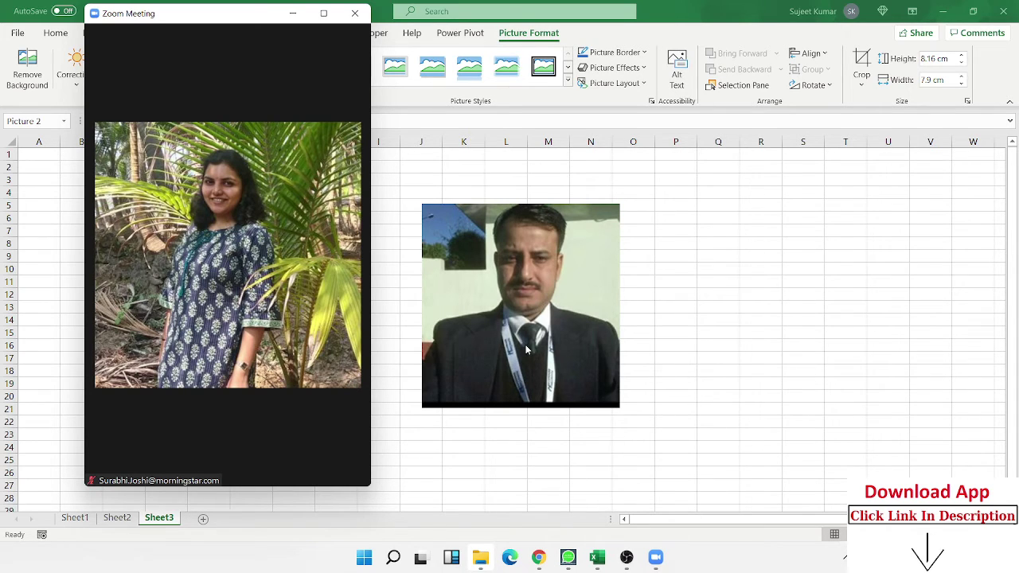
Mute the Zoom microphone and share the Excel window with the meeting again
left_click(118, 462)
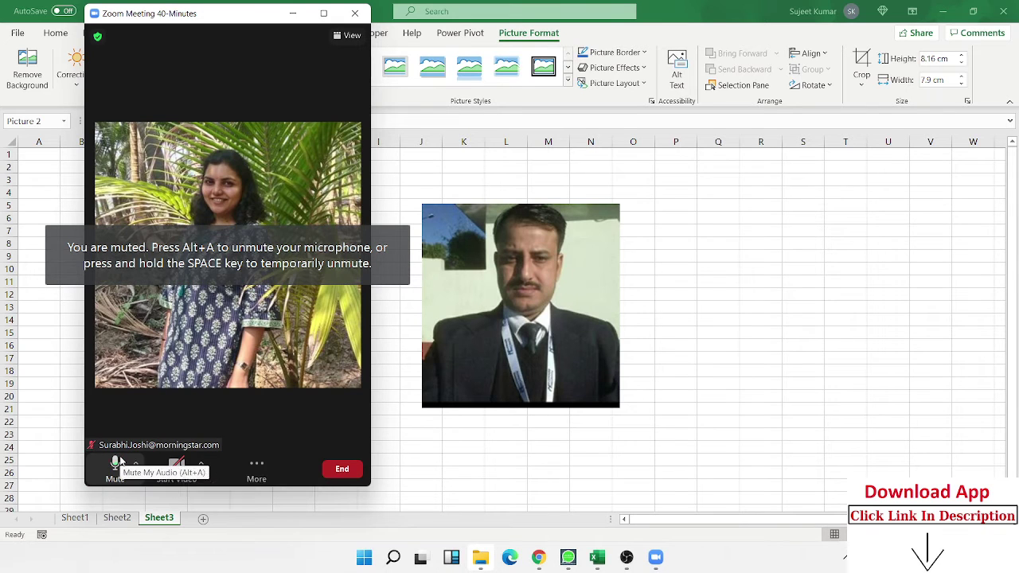
left_click(324, 15)
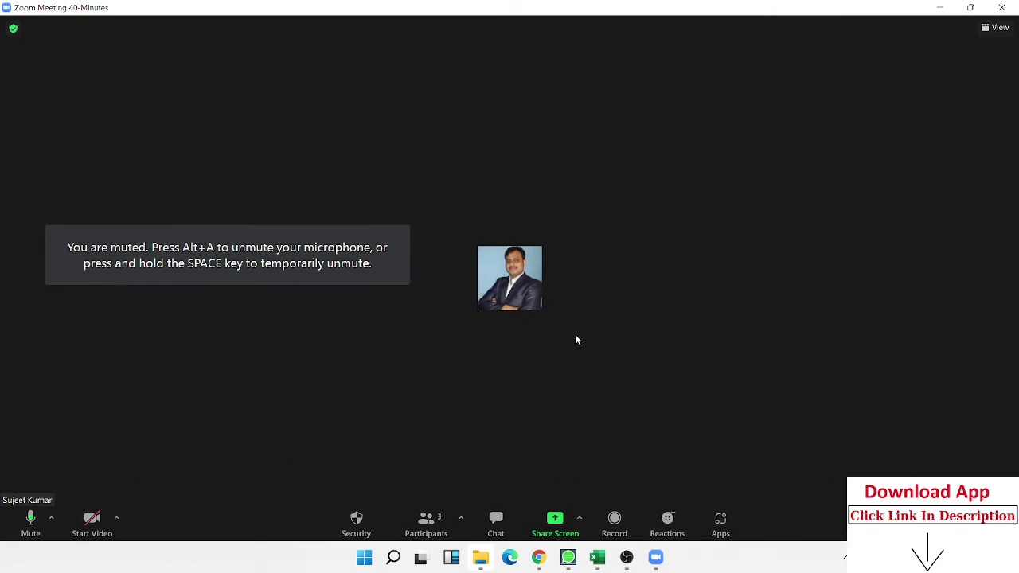
left_click(555, 523)
left_click(782, 459)
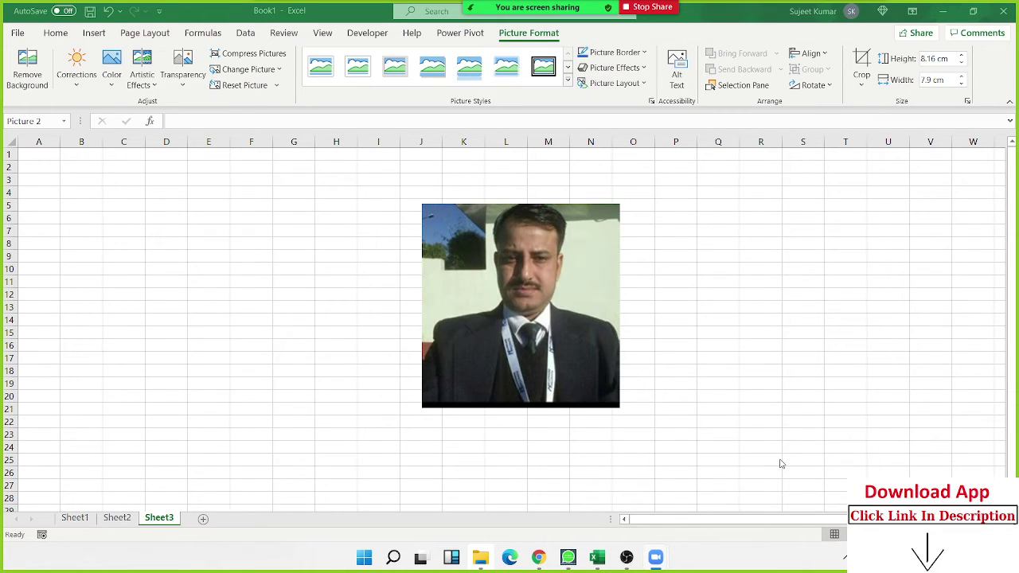
Drag the photo left to columns H–L and view Change Picture options without replacing it
left_click(589, 387)
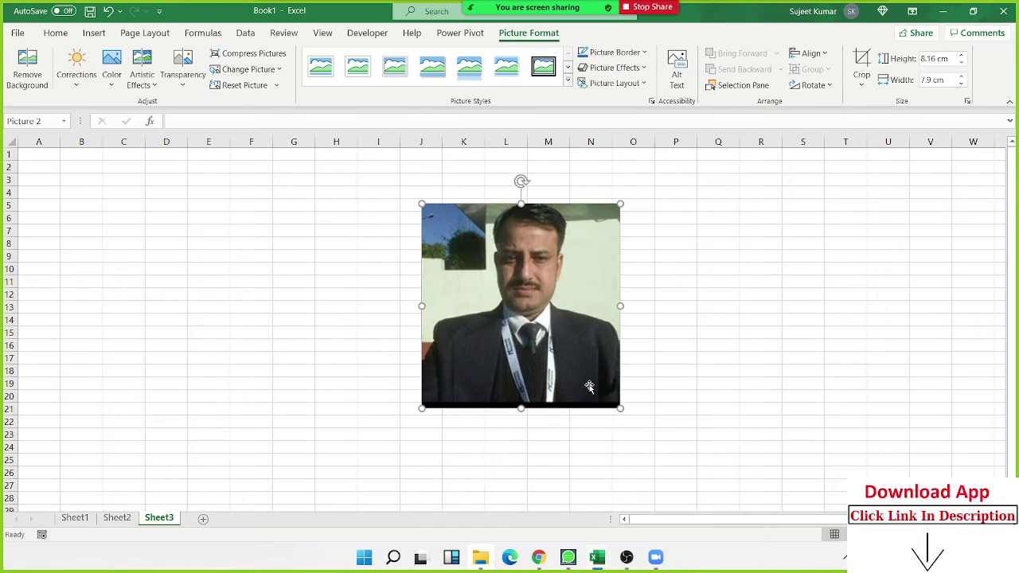
left_click_drag(600, 399, 496, 403)
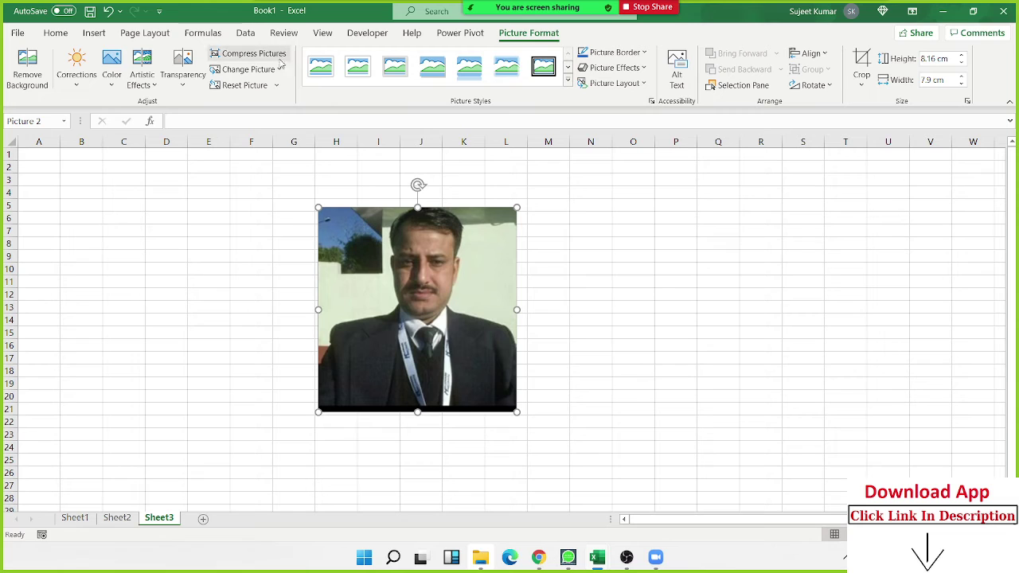
left_click(279, 74)
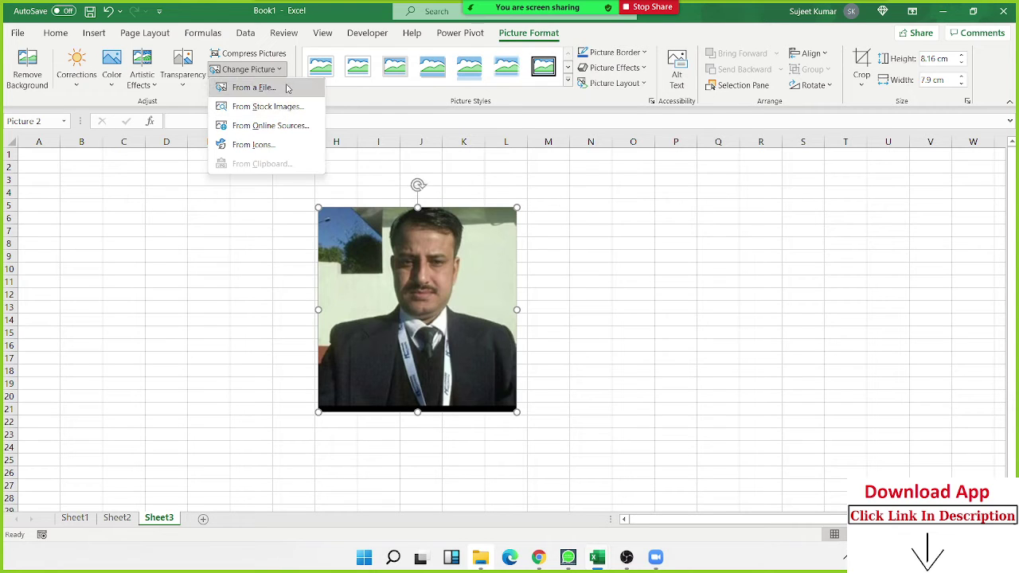
left_click(257, 216)
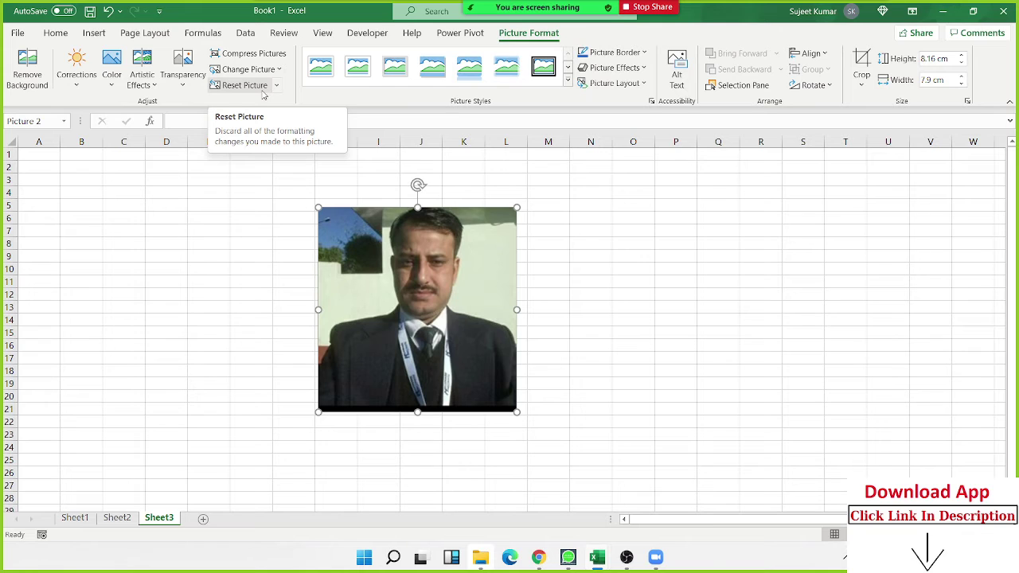
left_click(551, 76)
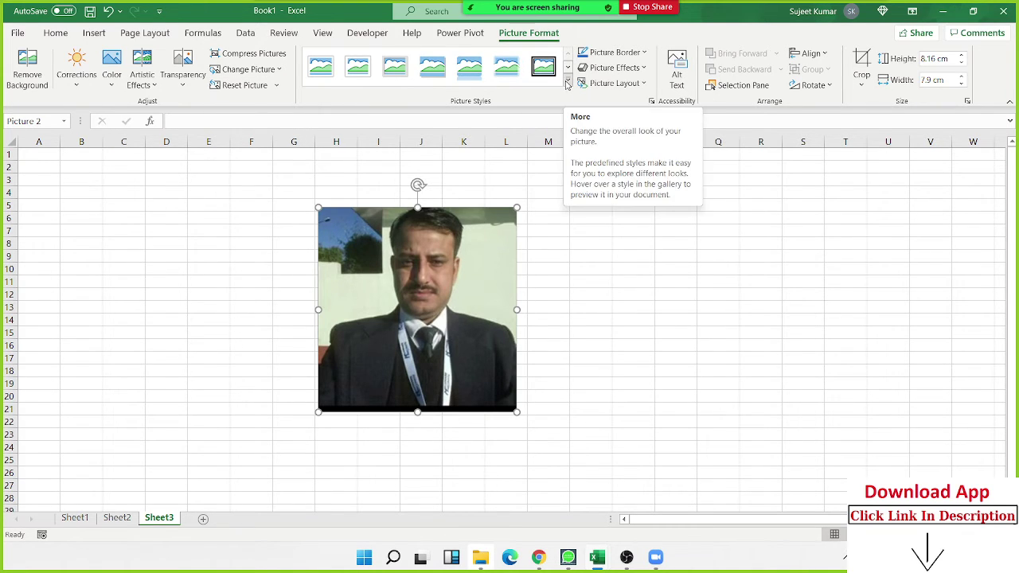
left_click(567, 85)
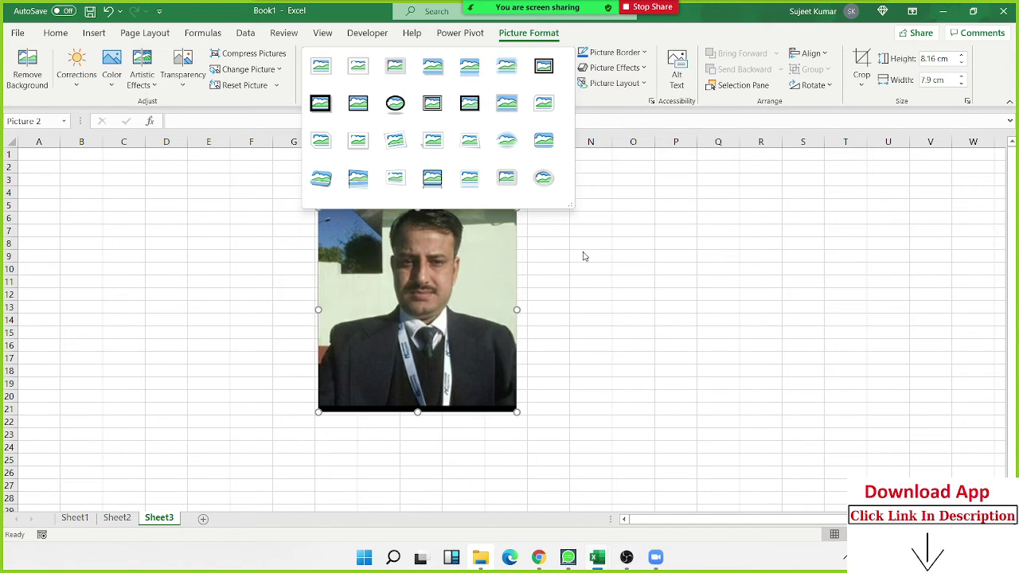
left_click(438, 322)
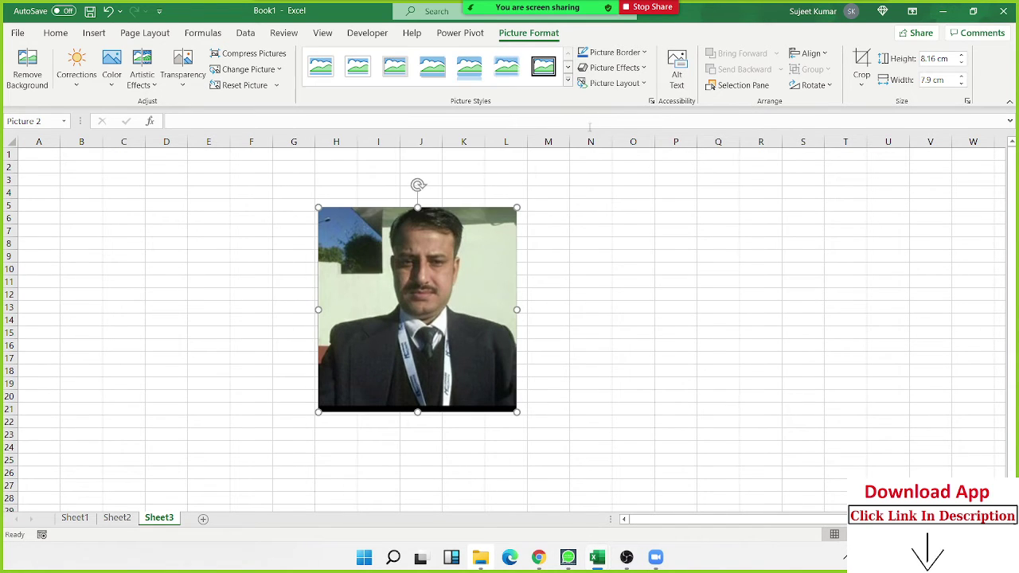
left_click(614, 52)
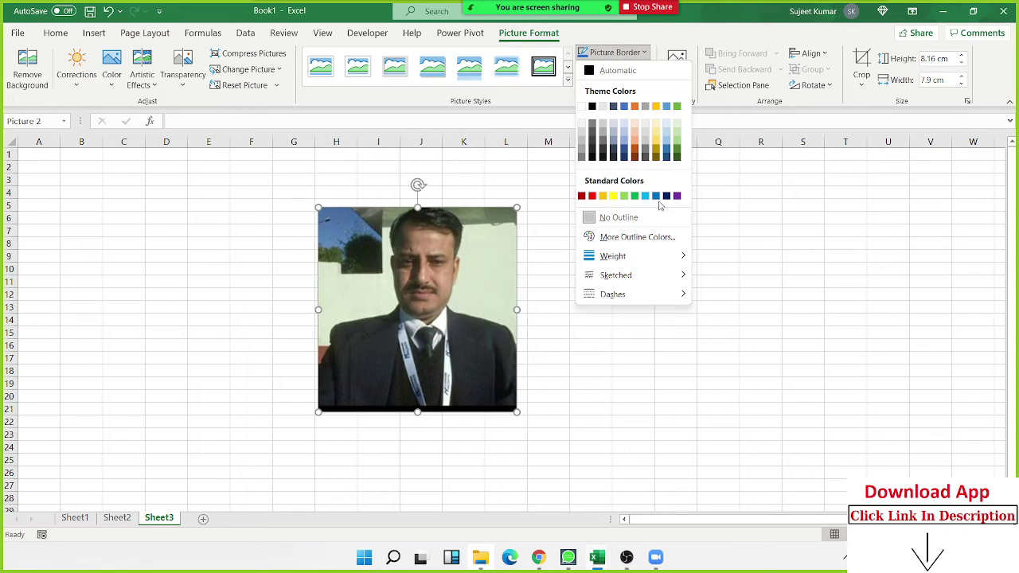
left_click(773, 182)
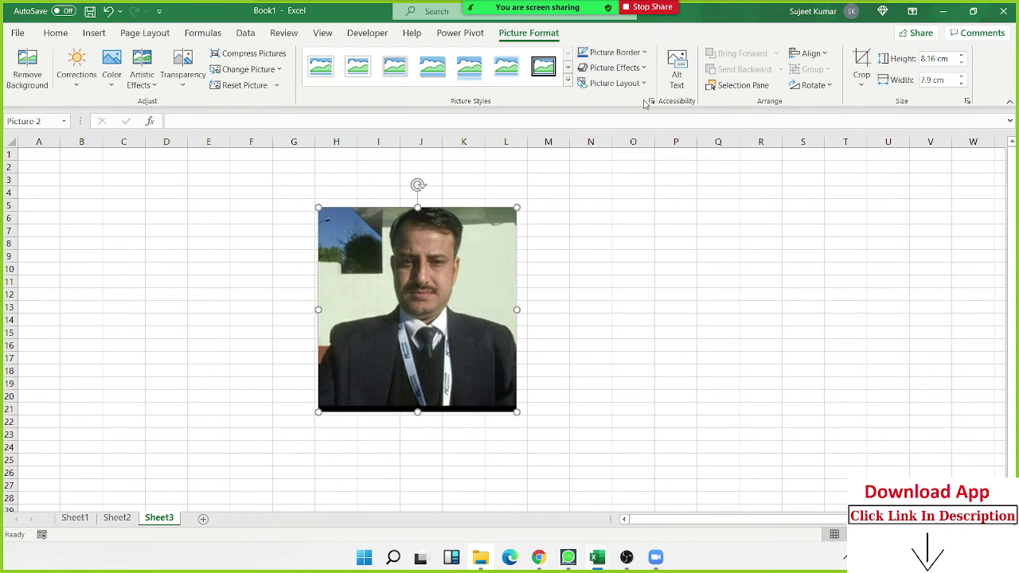
left_click(611, 68)
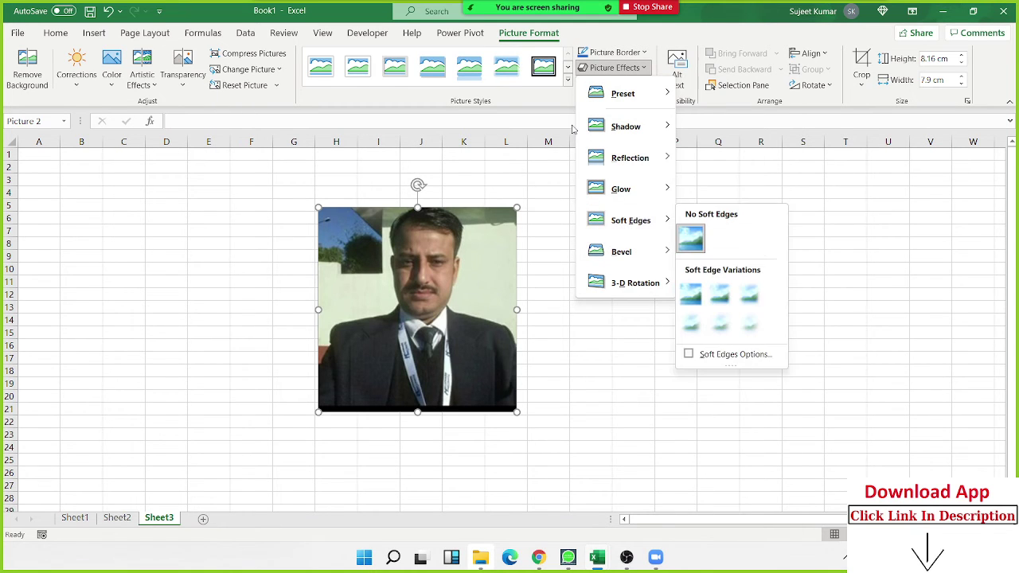
left_click(590, 108)
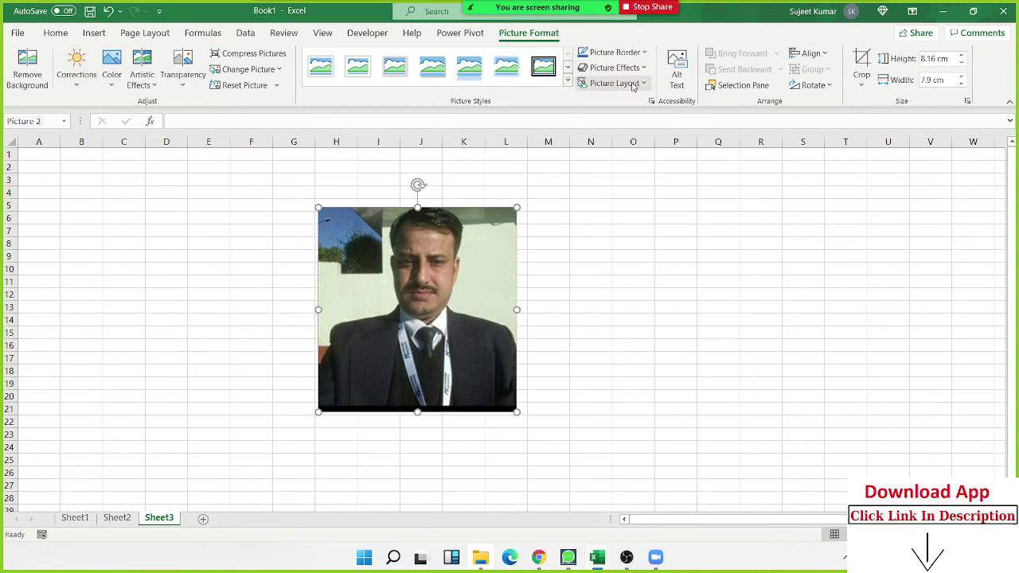
left_click(620, 83)
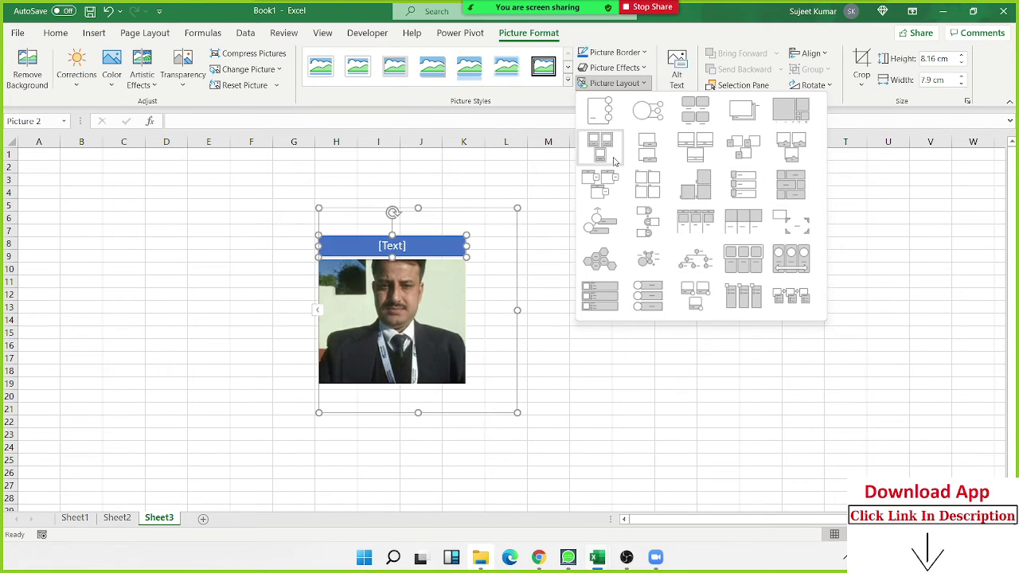
key("Escape")
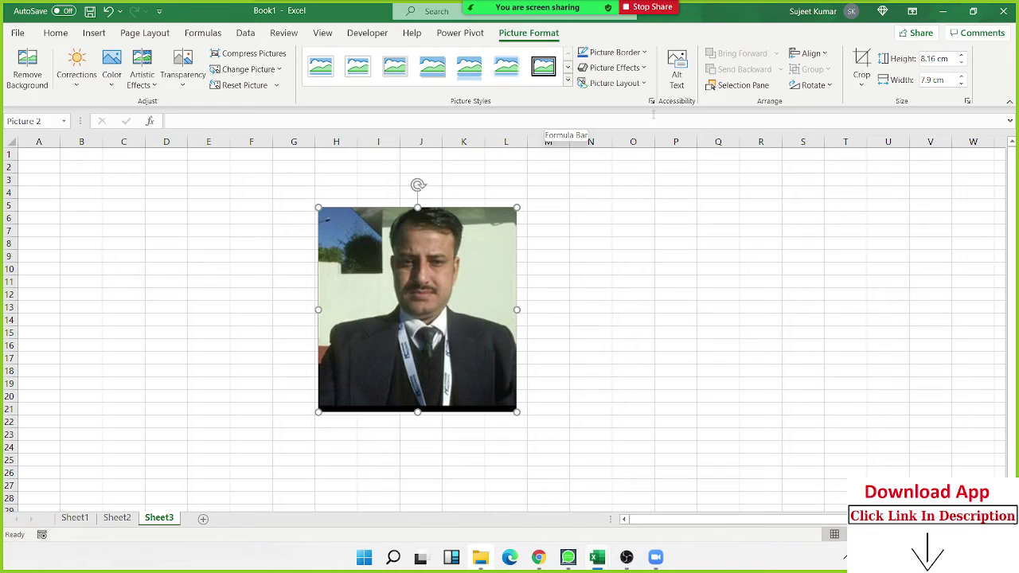
Glance at the Alt Text pane, then drag the photo to columns B–F, rows 2–18
left_click(676, 75)
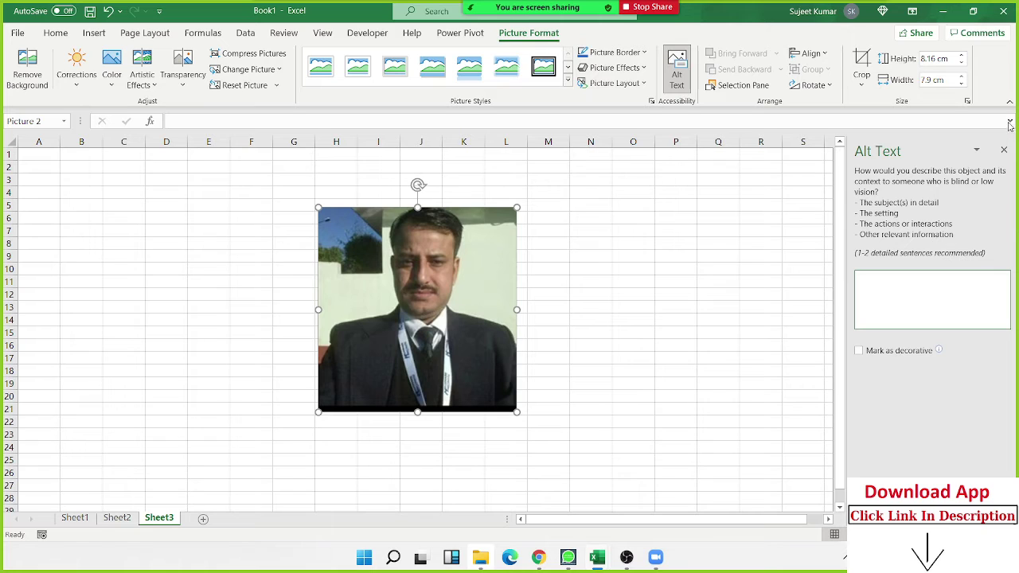
left_click(1004, 150)
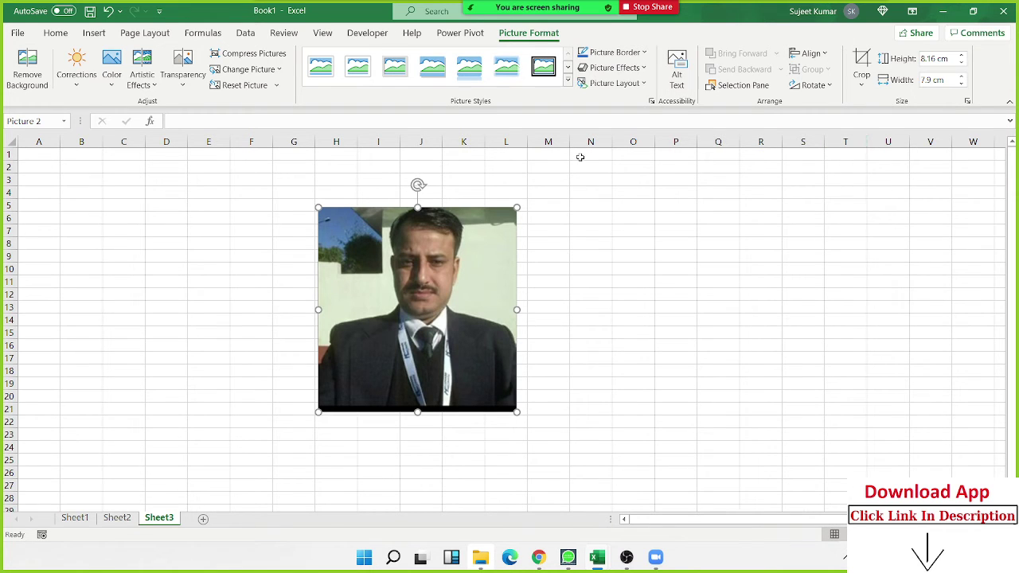
left_click_drag(456, 252, 170, 213)
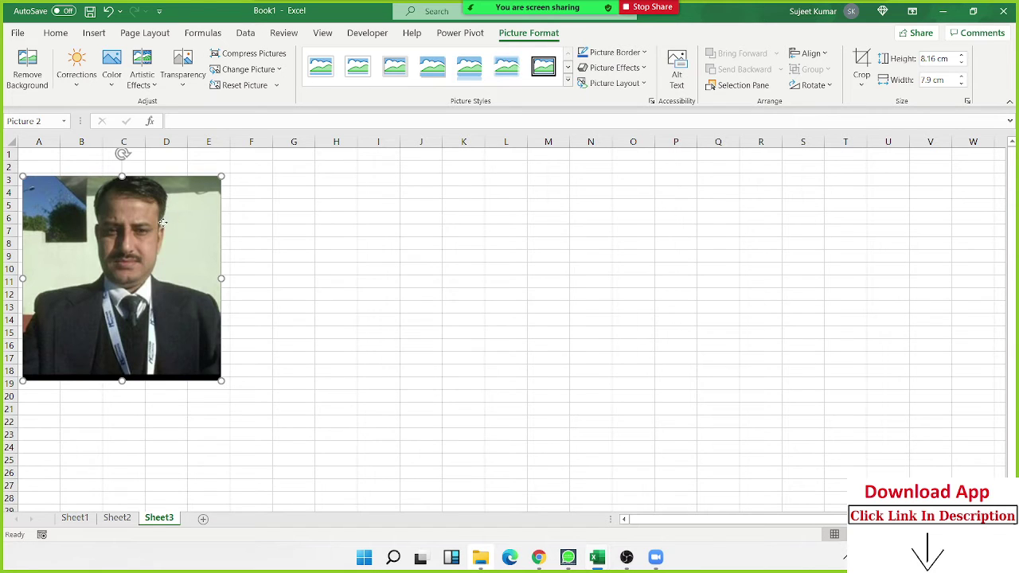
left_click_drag(170, 213, 226, 201)
left_click(2, 3)
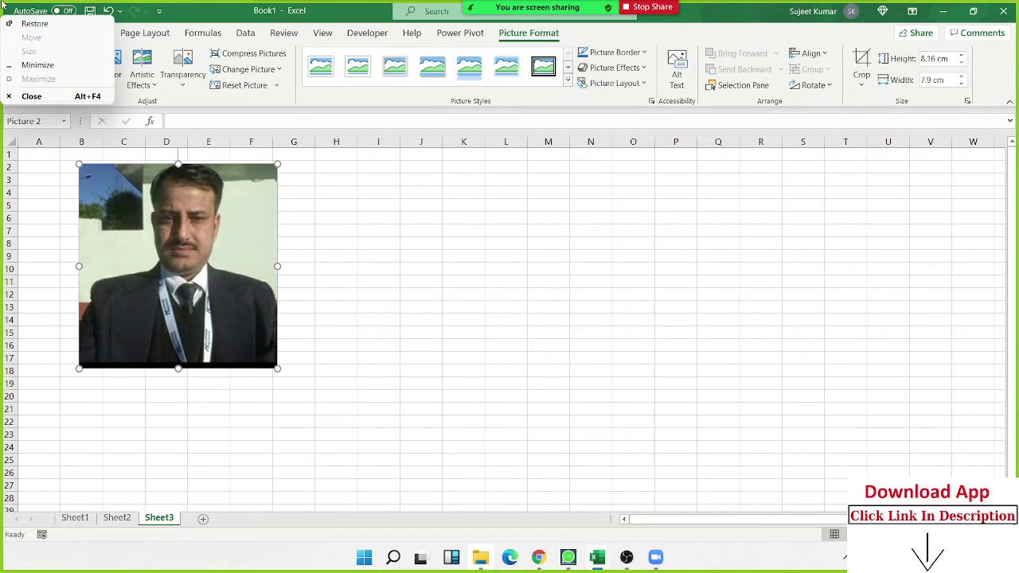
left_click(400, 141)
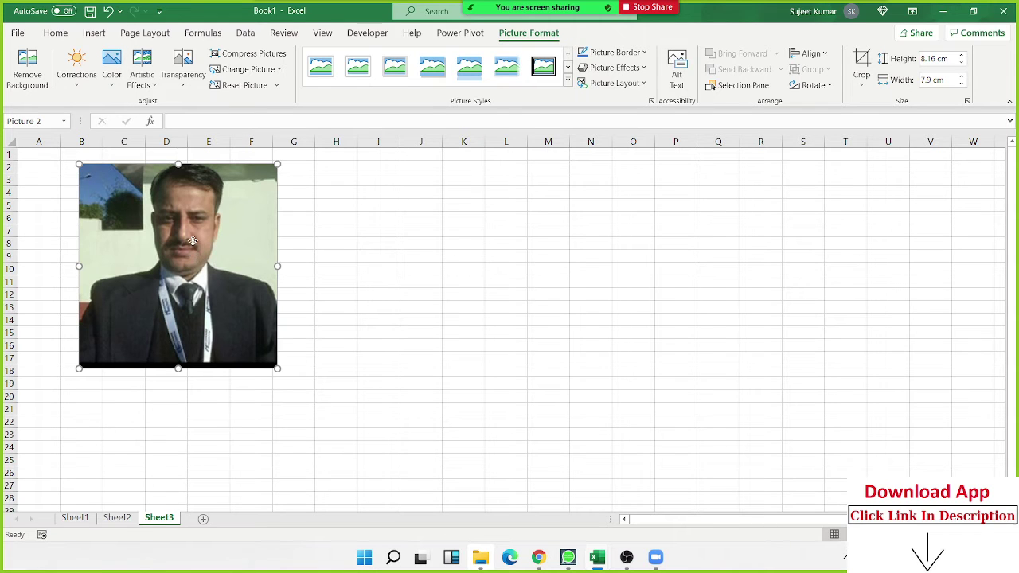
Copy the photo into three side-by-side pictures, moving the middle copy over the original
mouse_move(203, 245)
left_mouse_down("ctrl")
mouse_move(433, 245)
mouse_move(673, 271)
left_mouse_up("ctrl")
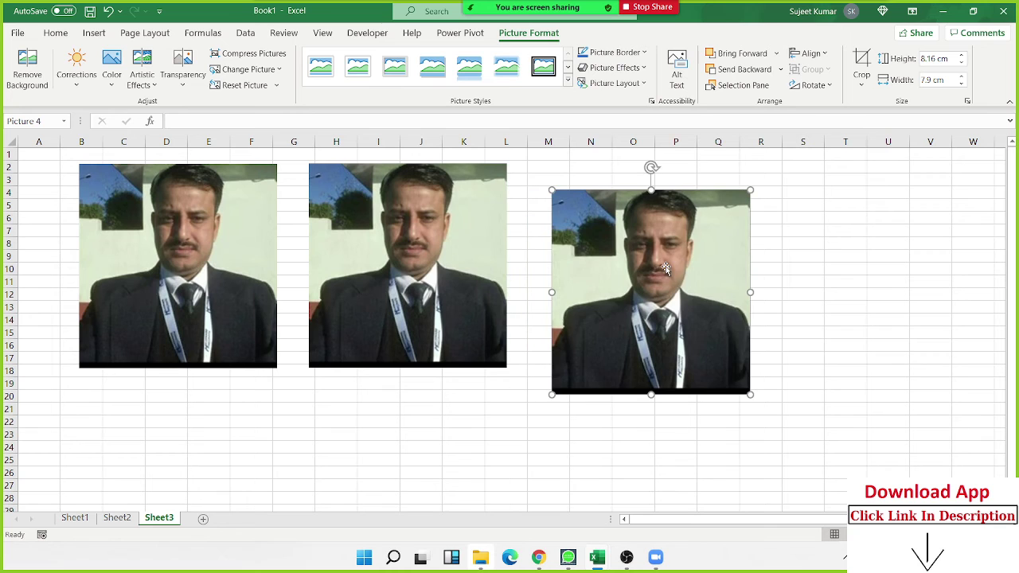
left_click(534, 396)
left_click_drag(468, 334, 348, 334)
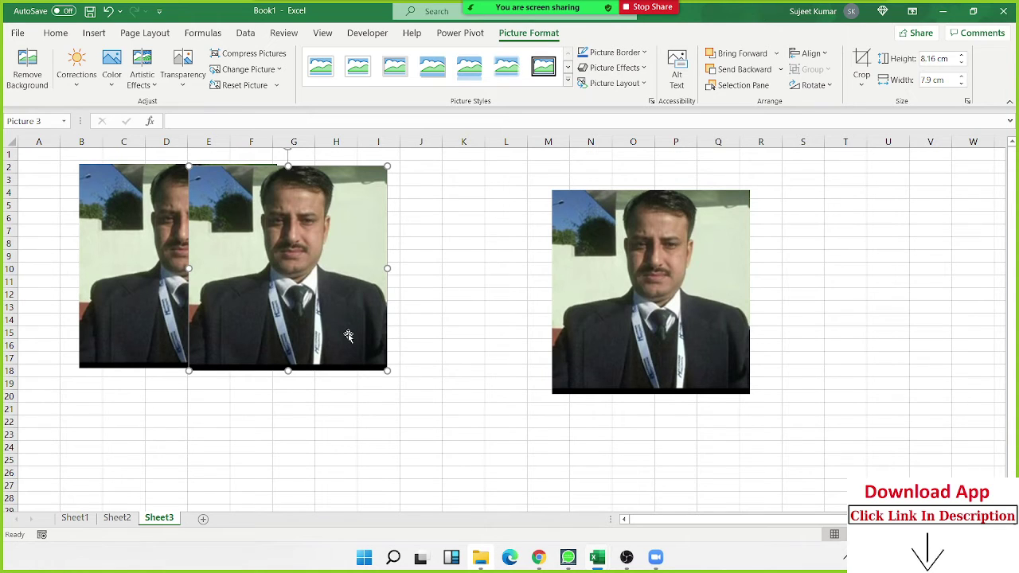
Try Bring Forward and Send Backward on the left photo, separate the middle one, and show the Selection Pane
left_click(151, 279)
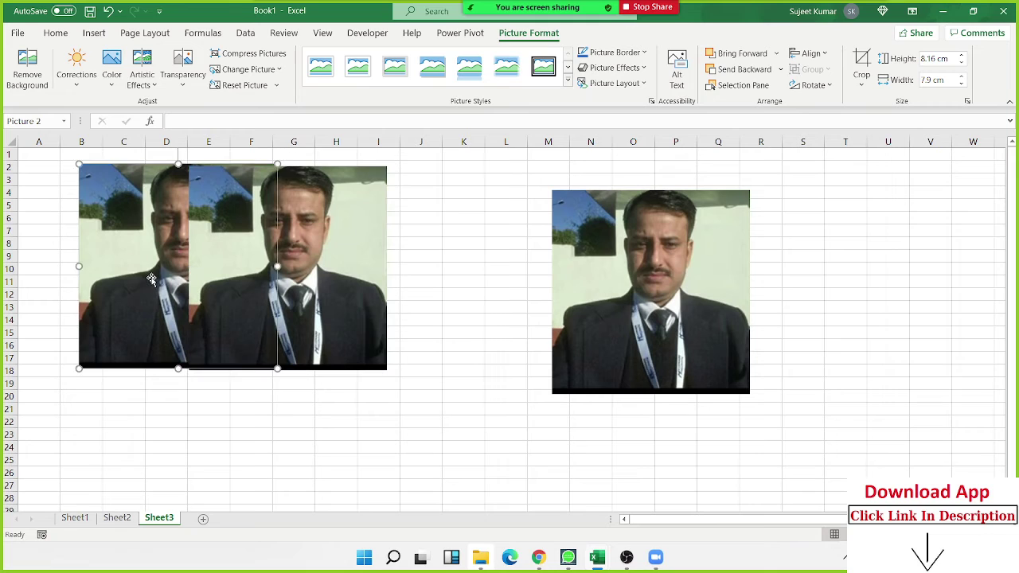
left_click(738, 56)
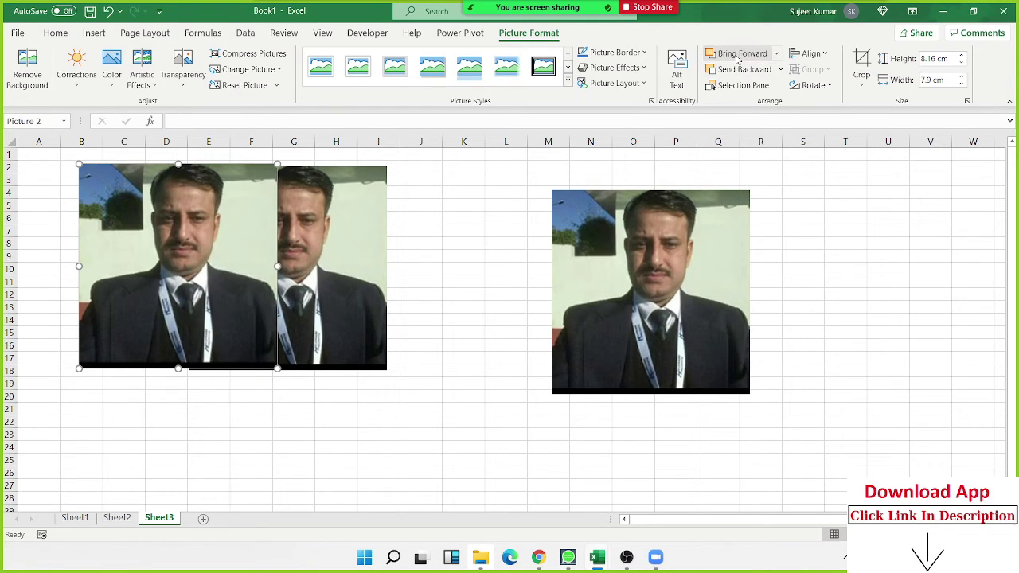
left_click(739, 70)
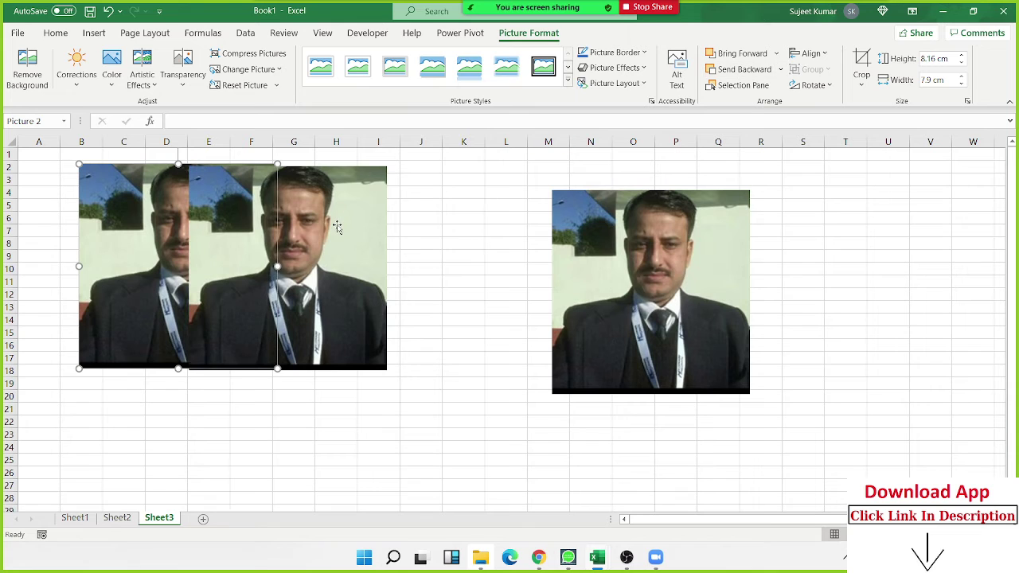
left_click_drag(337, 227, 447, 230)
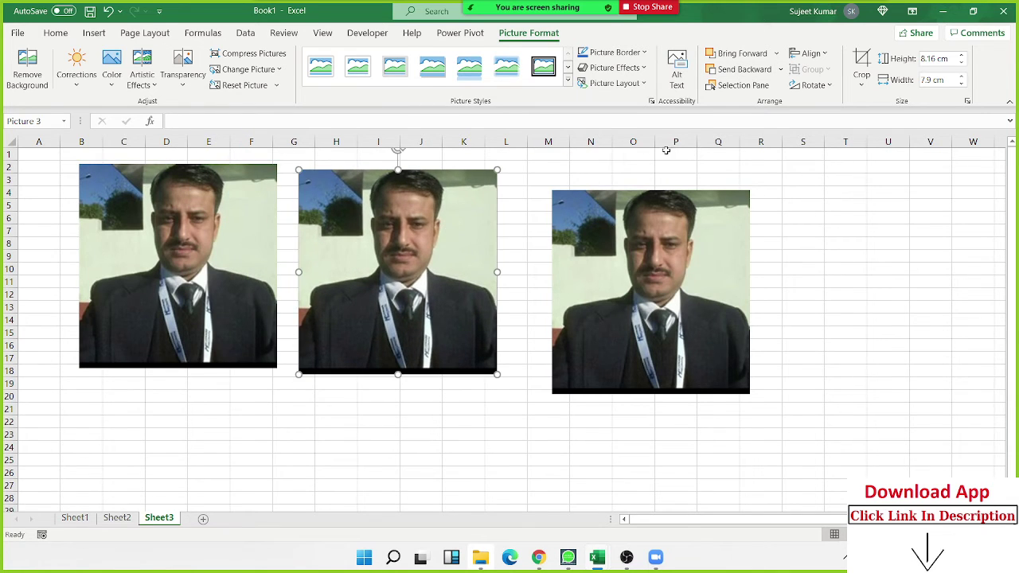
left_click(730, 86)
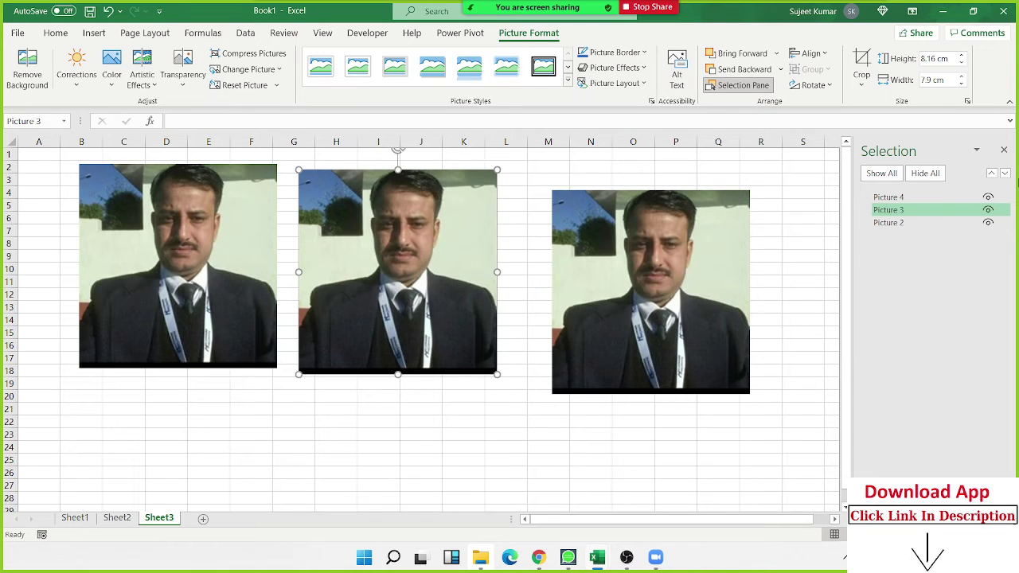
Hide Pictures 4 and 3 in the Selection Pane, unhide them, close the pane and select Picture 2
left_click(984, 201)
left_click(988, 197)
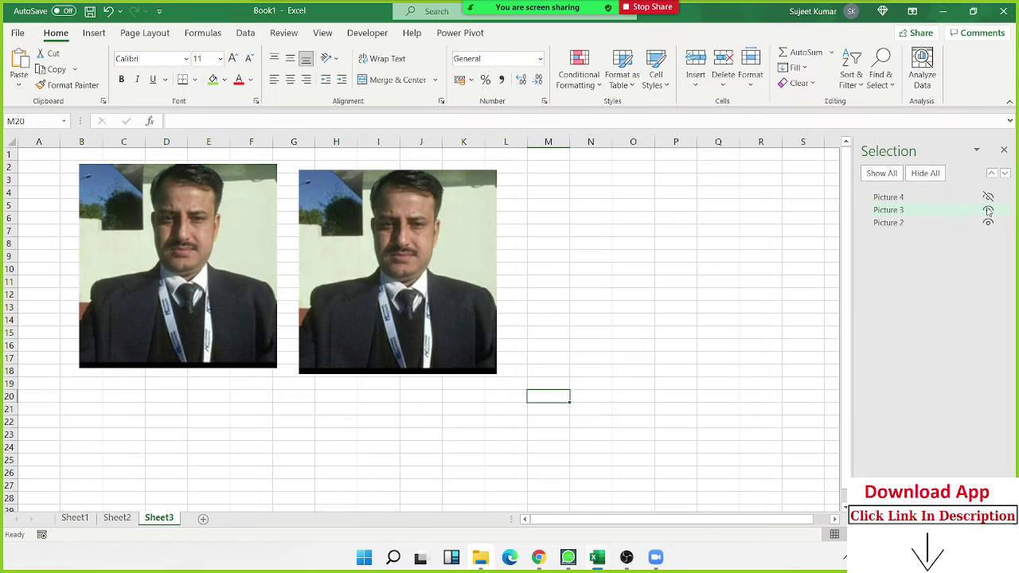
left_click(989, 209)
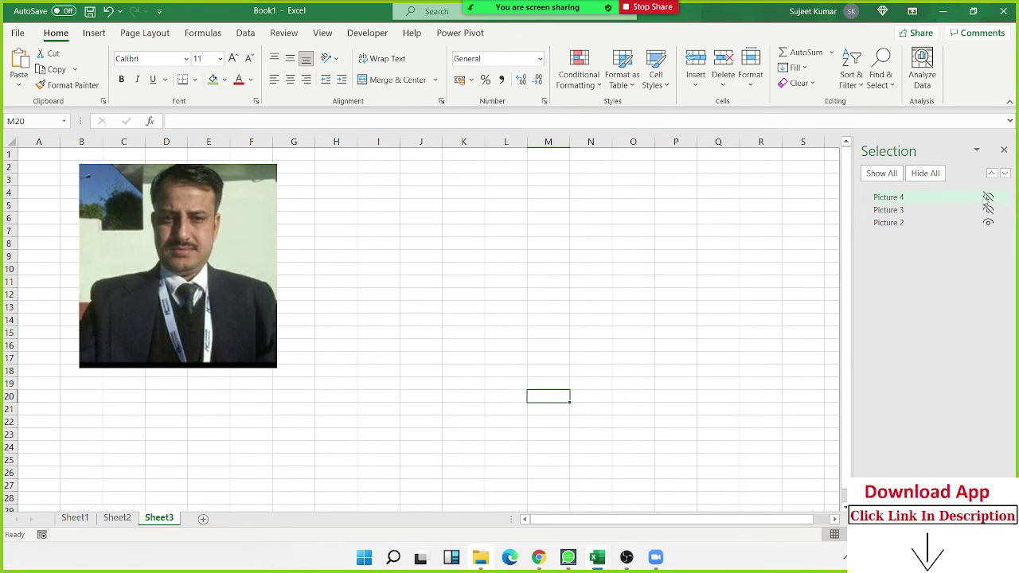
left_click(988, 197)
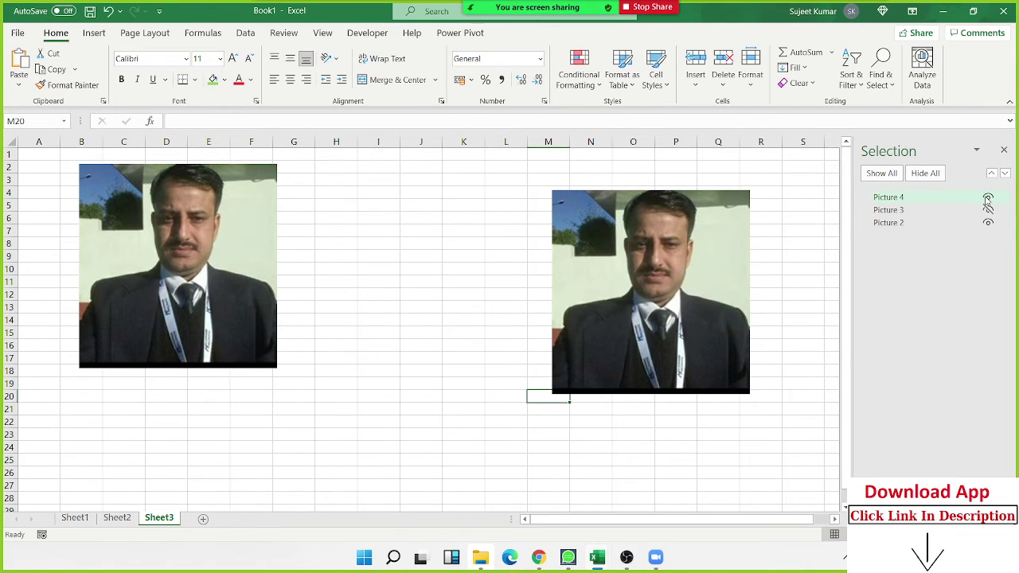
left_click(988, 199)
left_click(988, 199)
left_click(988, 210)
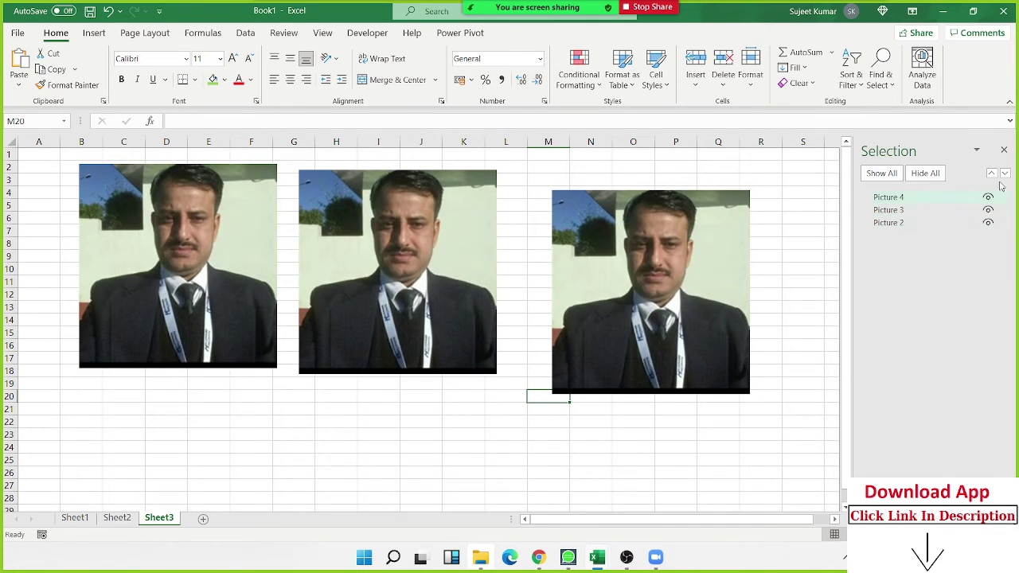
left_click(1004, 150)
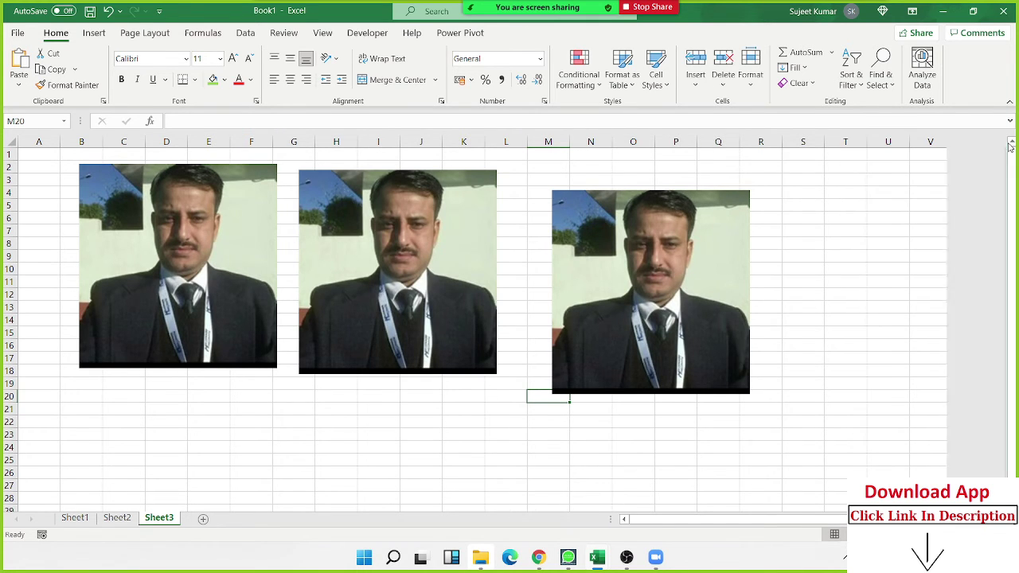
left_click(217, 250)
Nudge the middle photo right and down, and raise the right photo level with it
left_click(518, 36)
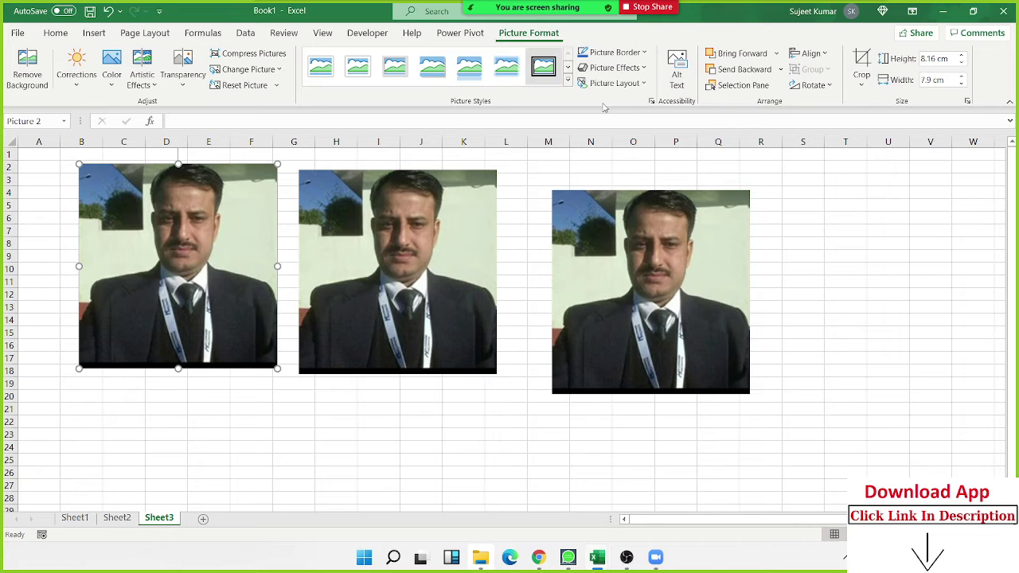
left_click(812, 54)
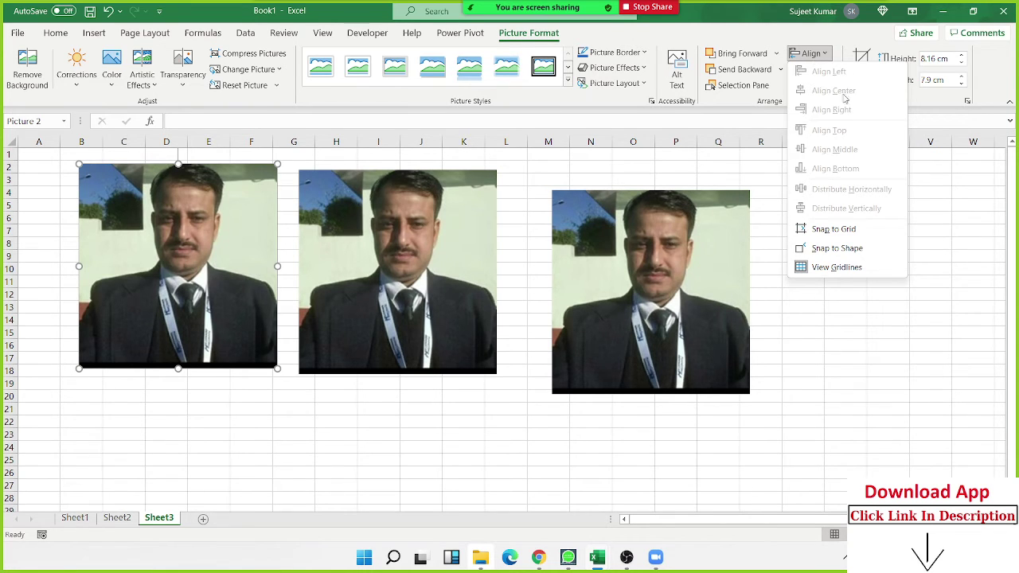
key("Escape")
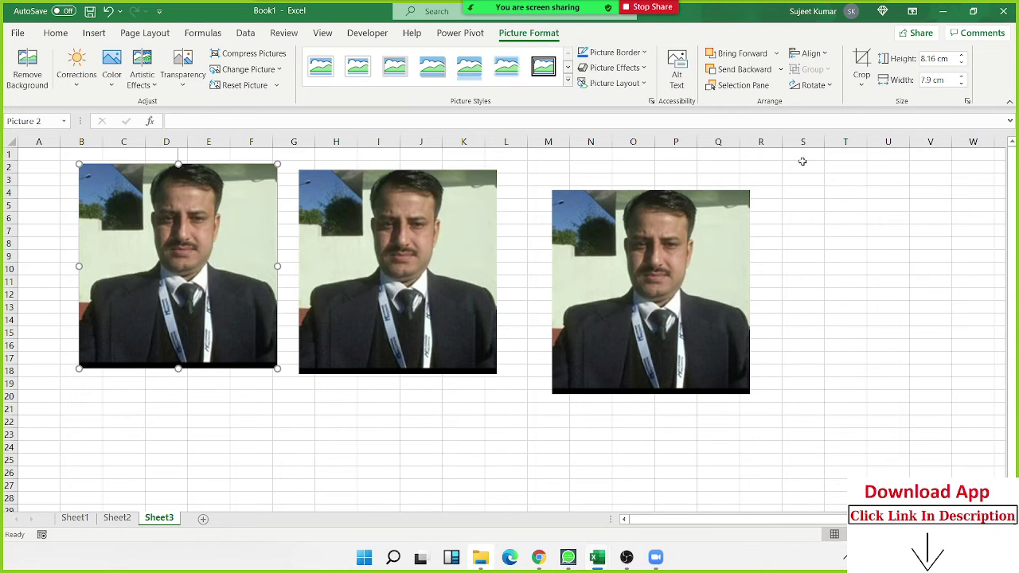
left_click(814, 85)
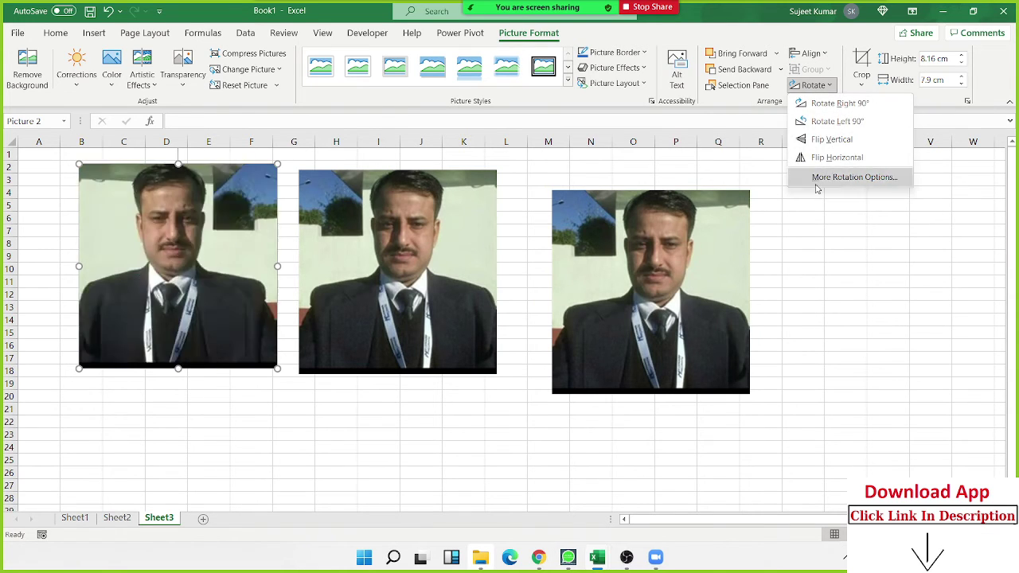
key("Escape")
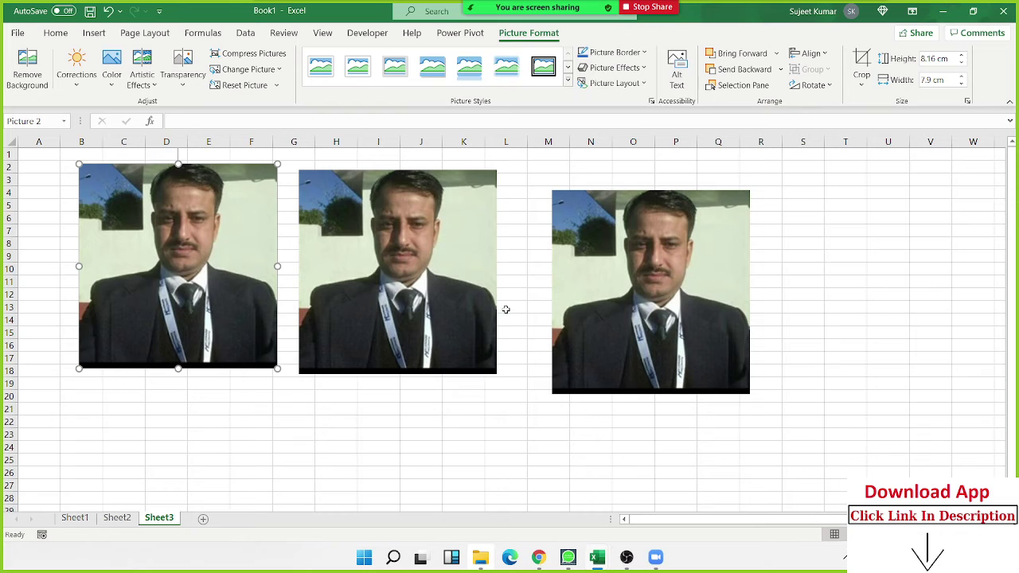
left_click_drag(434, 265, 443, 277)
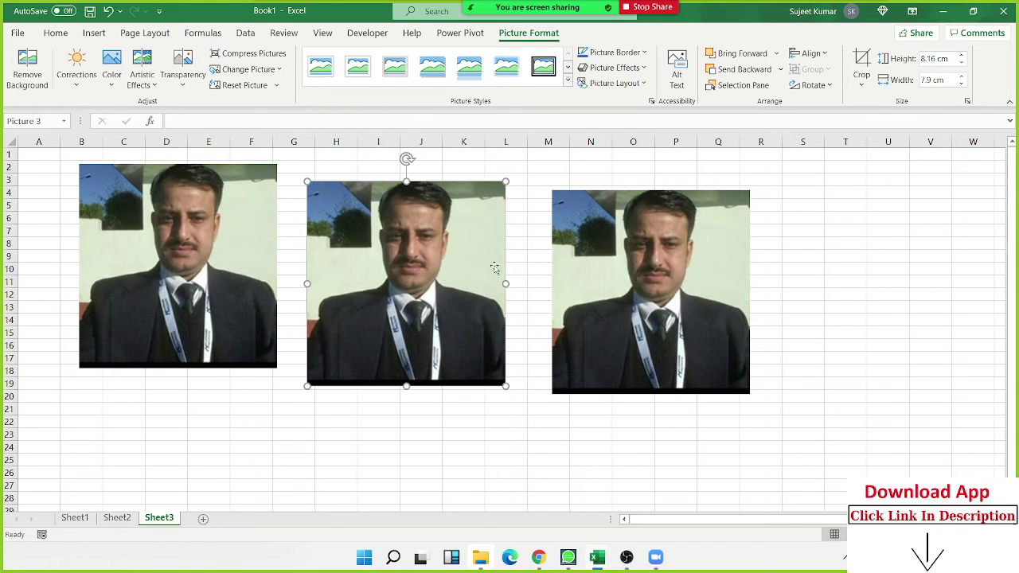
left_click_drag(575, 261, 577, 254)
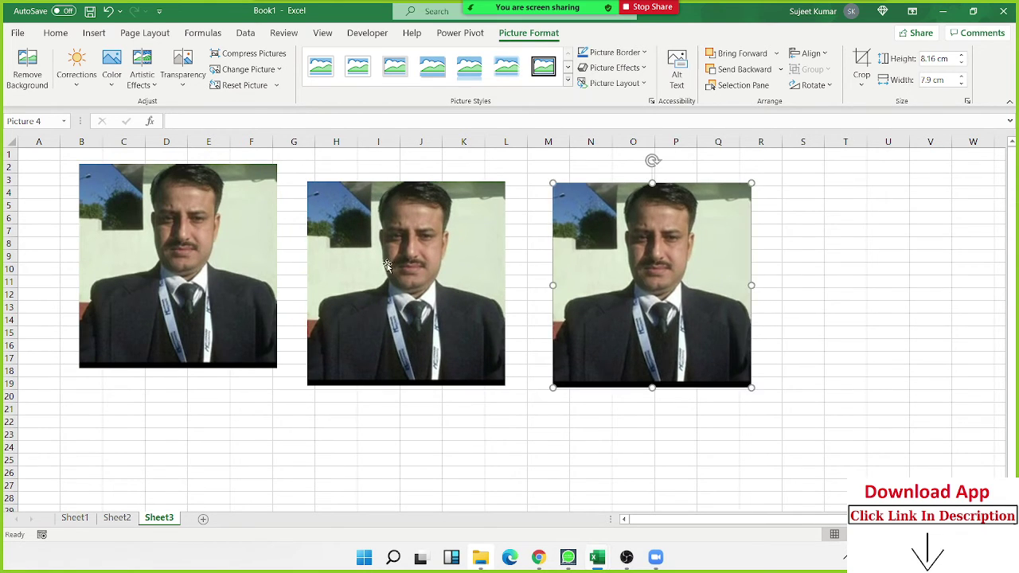
Select all three photos and group them into Group 5
left_click(226, 290)
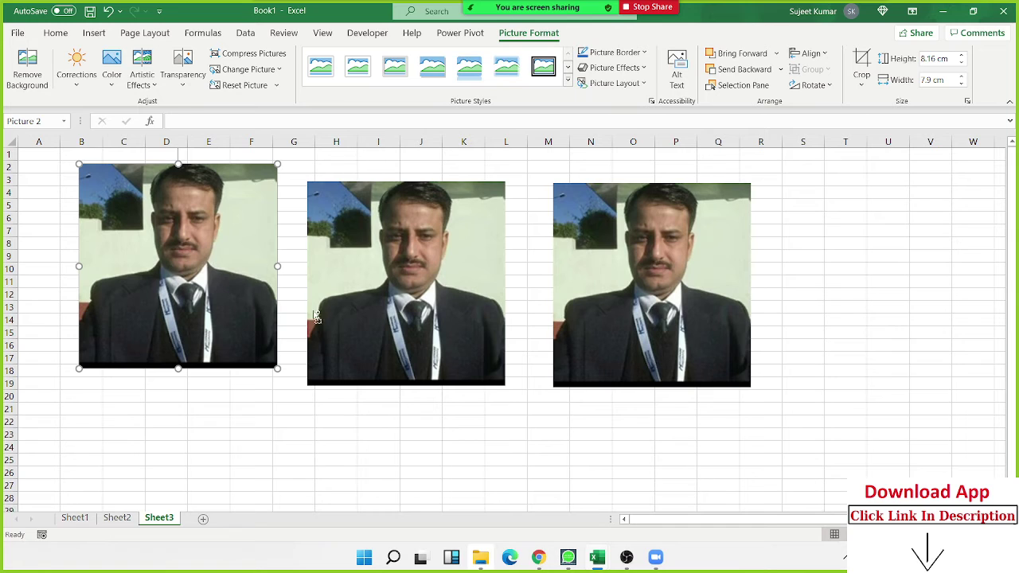
left_click(349, 317, "ctrl")
left_click(604, 317, "ctrl")
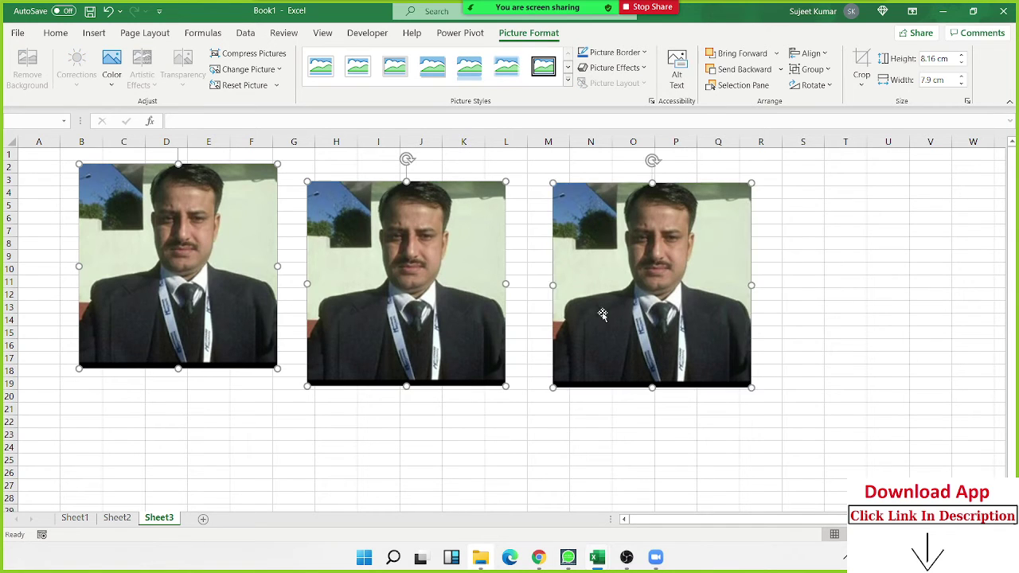
left_click(812, 70)
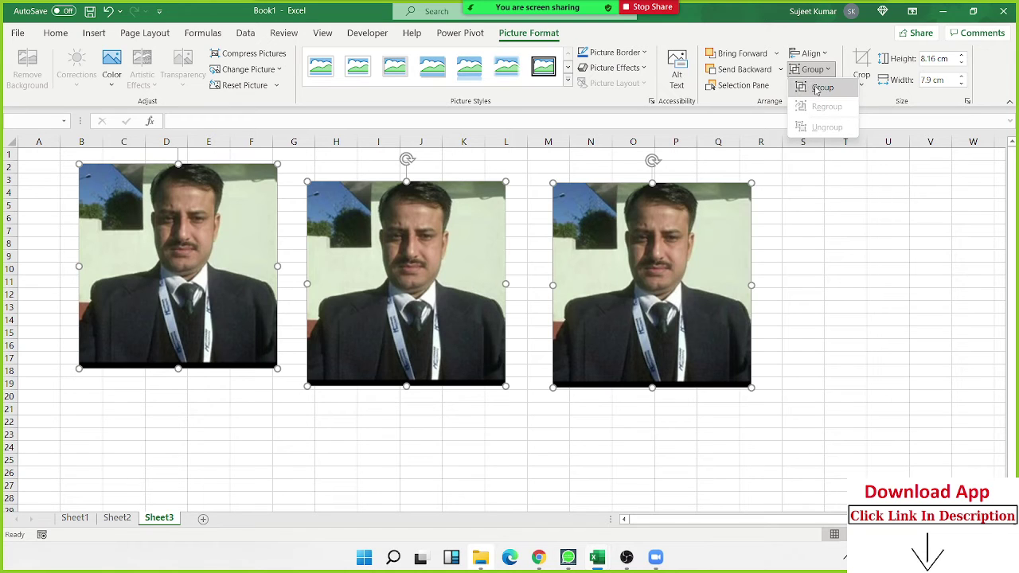
left_click(817, 88)
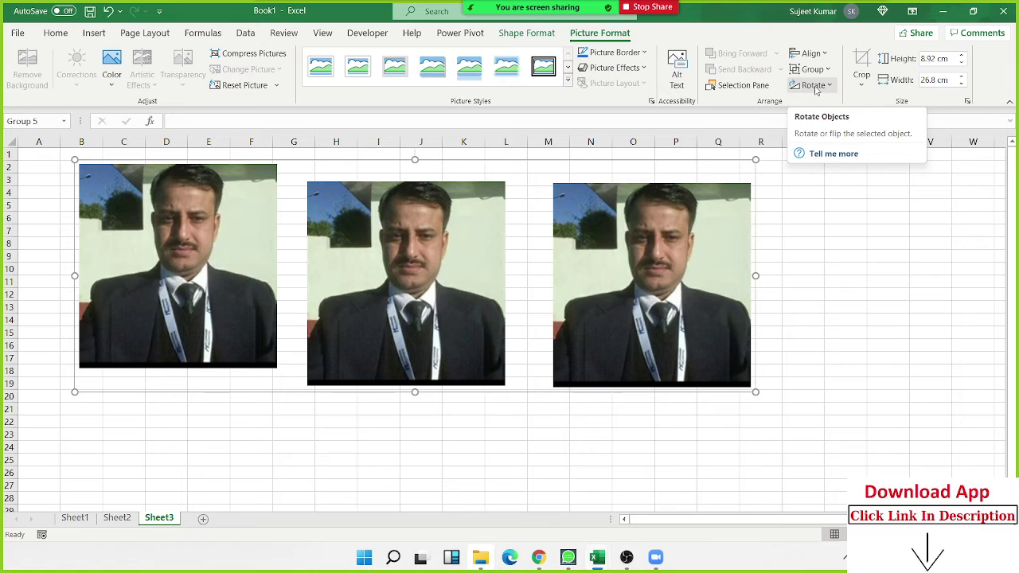
Ungroup them into three separate 8.16 × 7.9 cm pictures
left_click(812, 70)
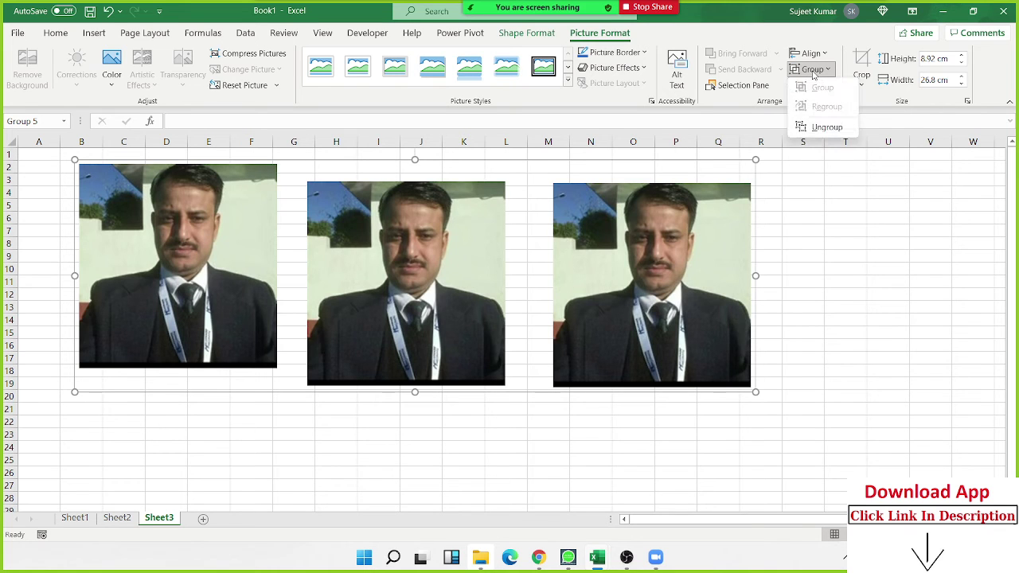
left_click(825, 127)
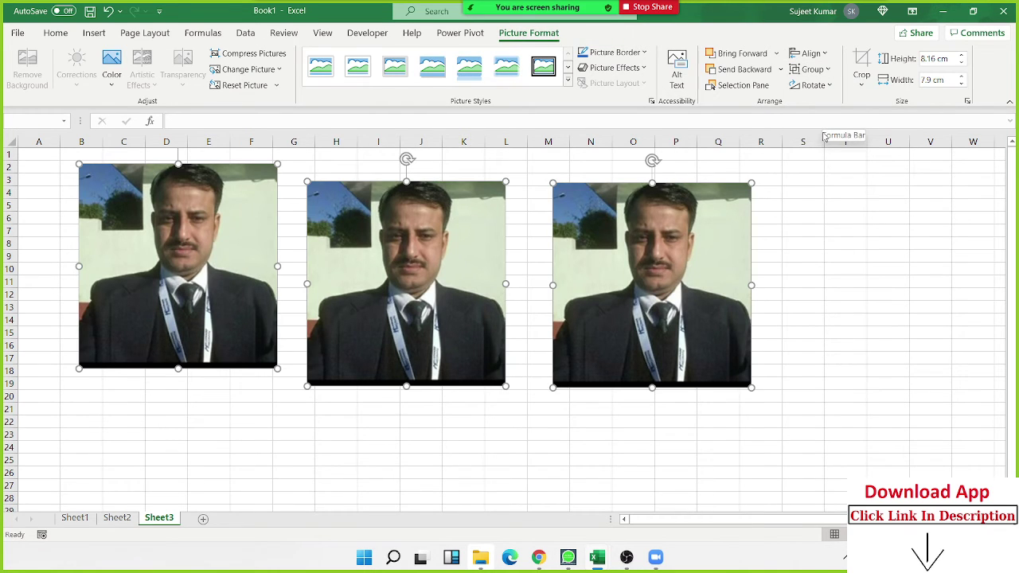
left_click(862, 87)
left_click(723, 221)
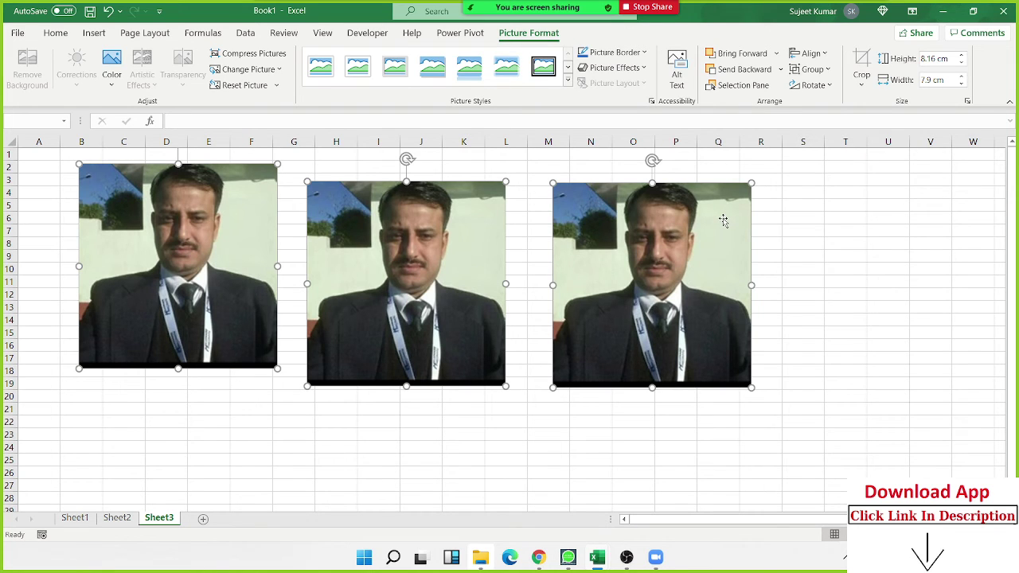
left_click(863, 85)
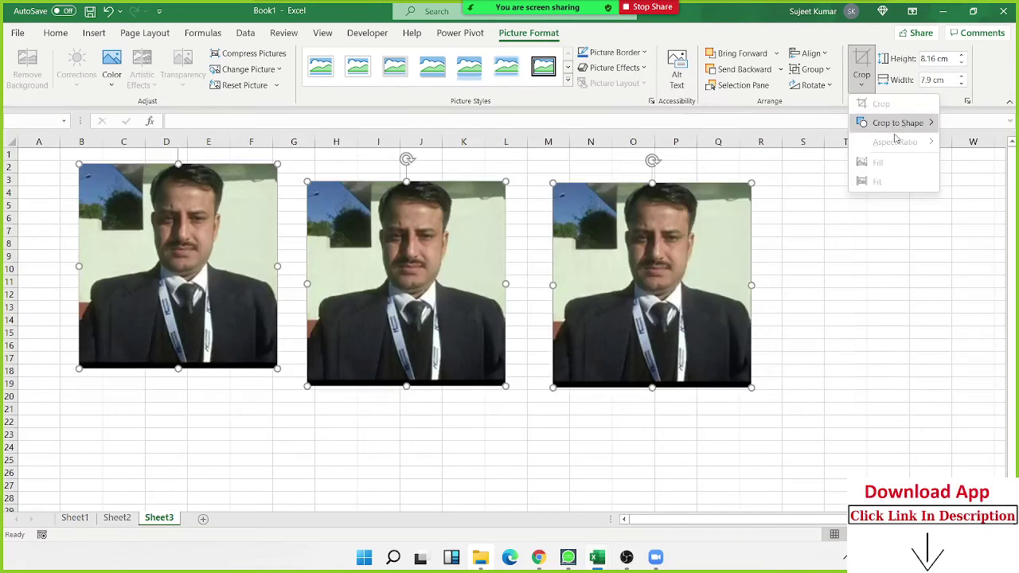
mouse_move(897, 128)
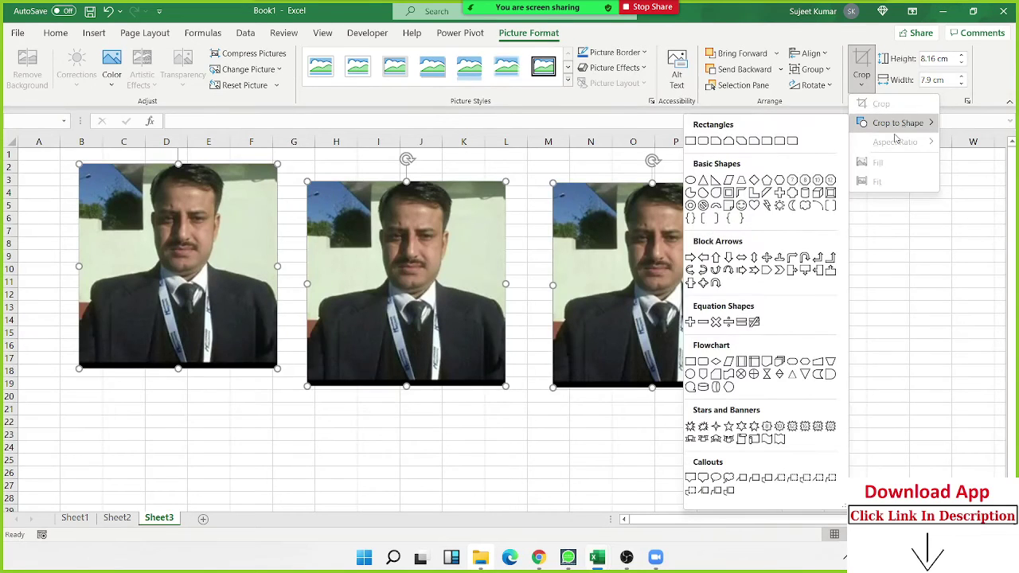
left_click(526, 358)
left_click(598, 333)
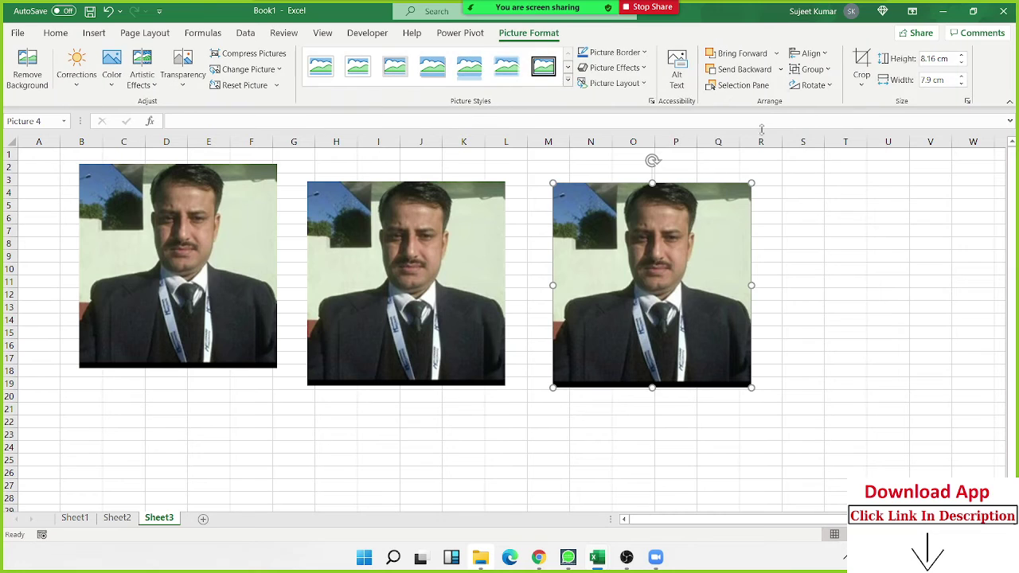
left_click(861, 64)
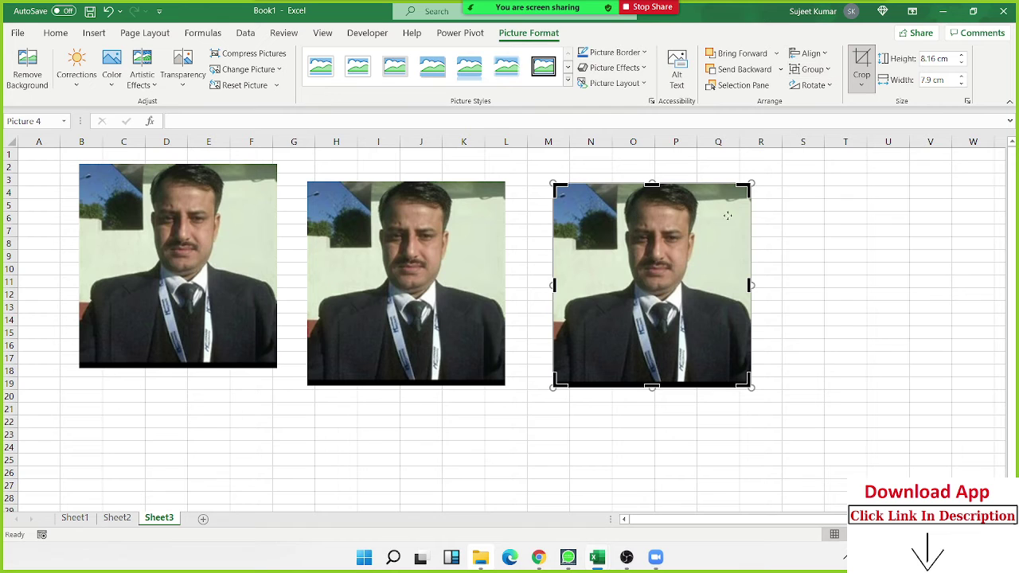
left_click(824, 223)
left_click(739, 251)
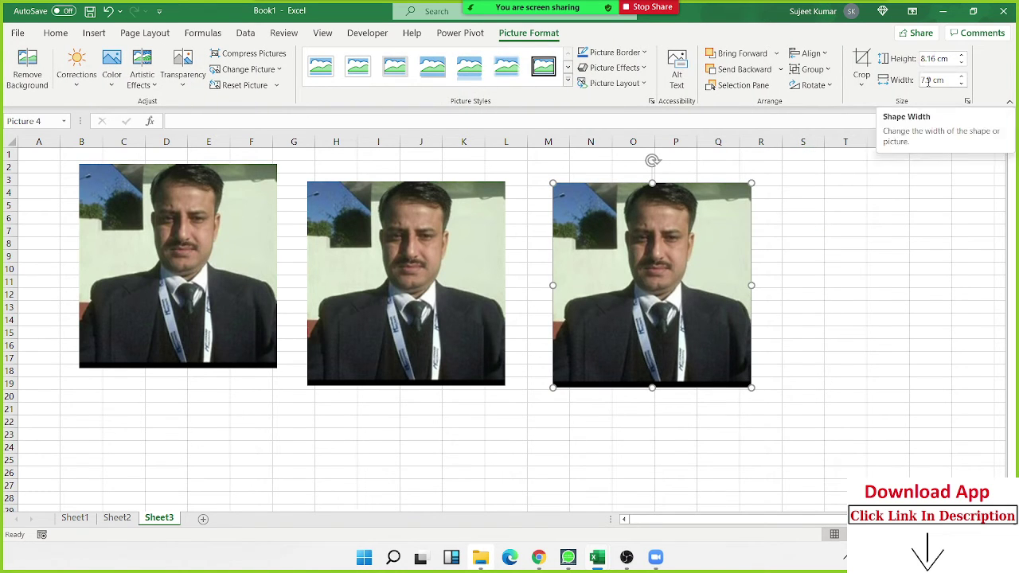
Add Sheet4 and draw a 9.04 × 5.95 cm Half Frame shape from E6 to I24
left_click(203, 519)
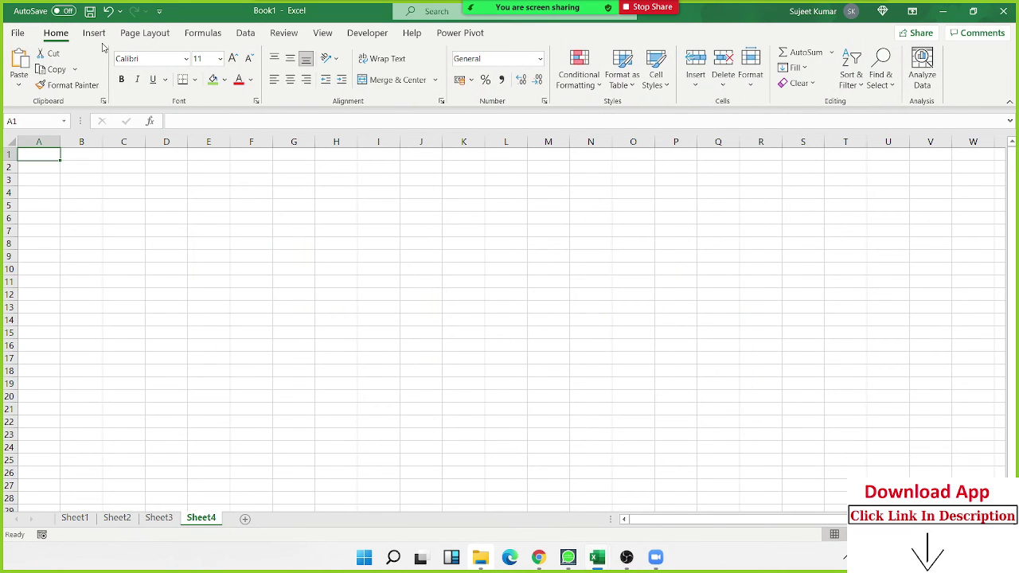
left_click(101, 36)
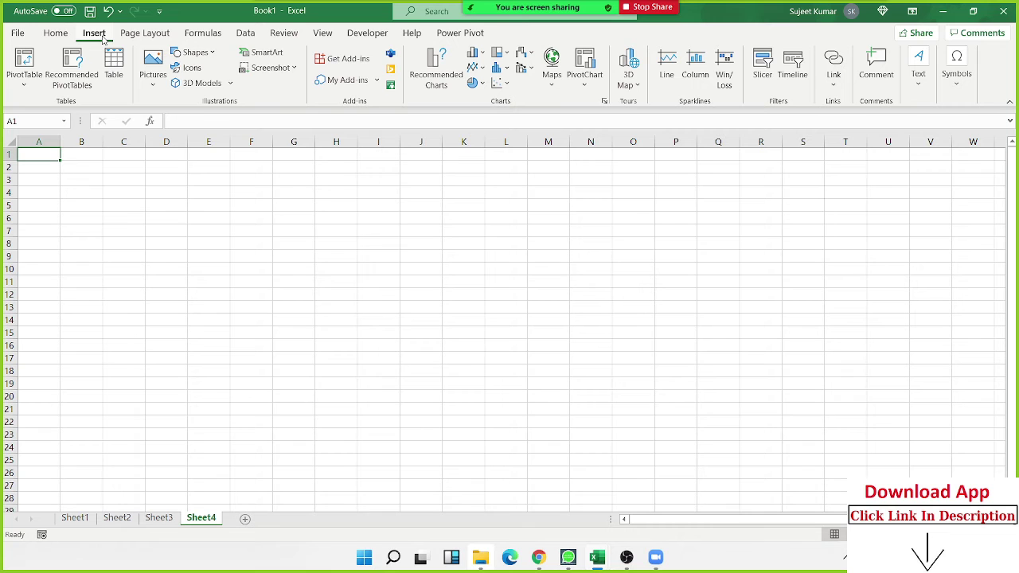
left_click(193, 52)
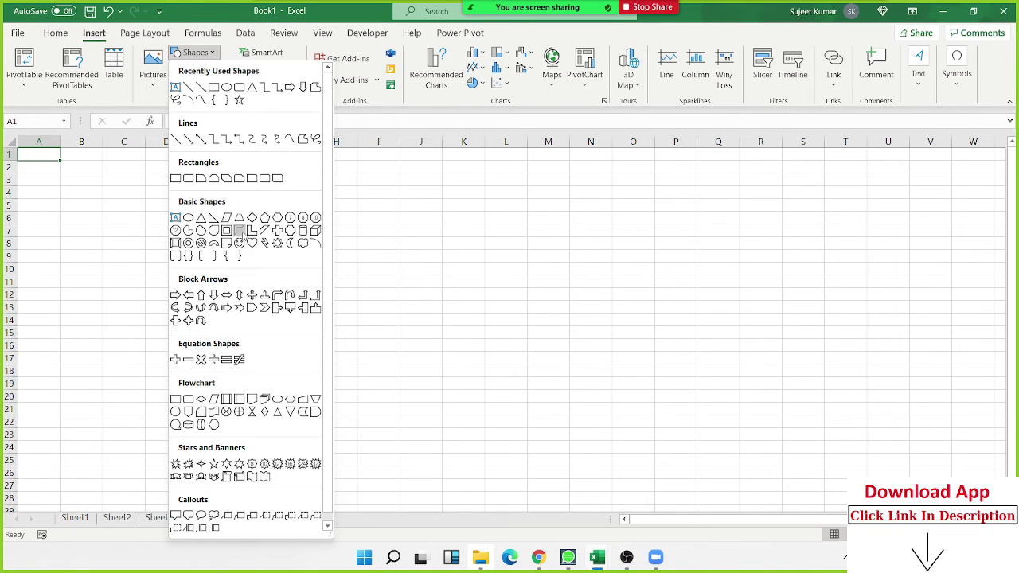
left_click(239, 230)
mouse_move(223, 218)
left_mouse_down()
mouse_move(363, 407)
mouse_move(374, 446)
left_mouse_up()
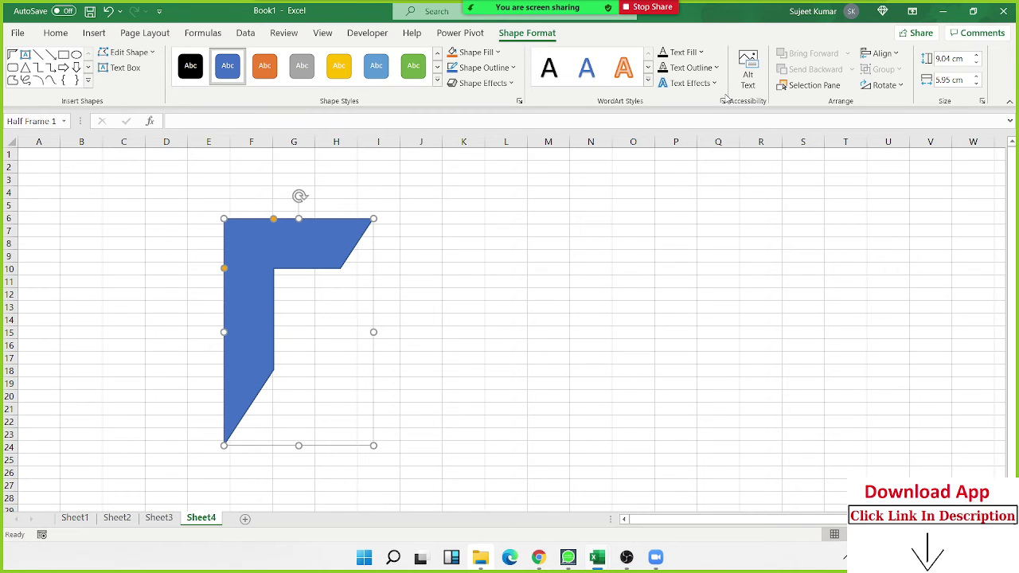
left_click(437, 85)
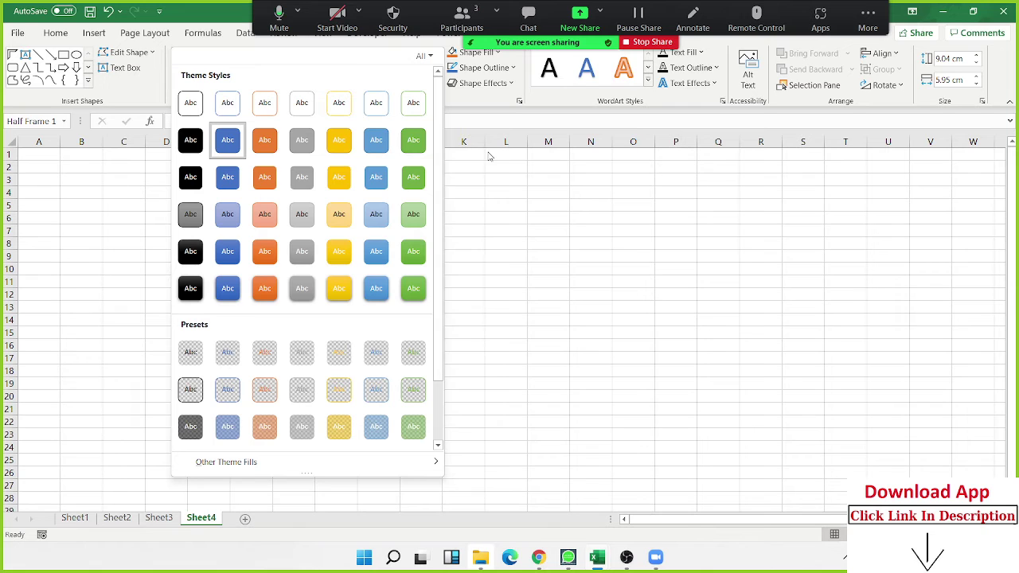
left_click(505, 177)
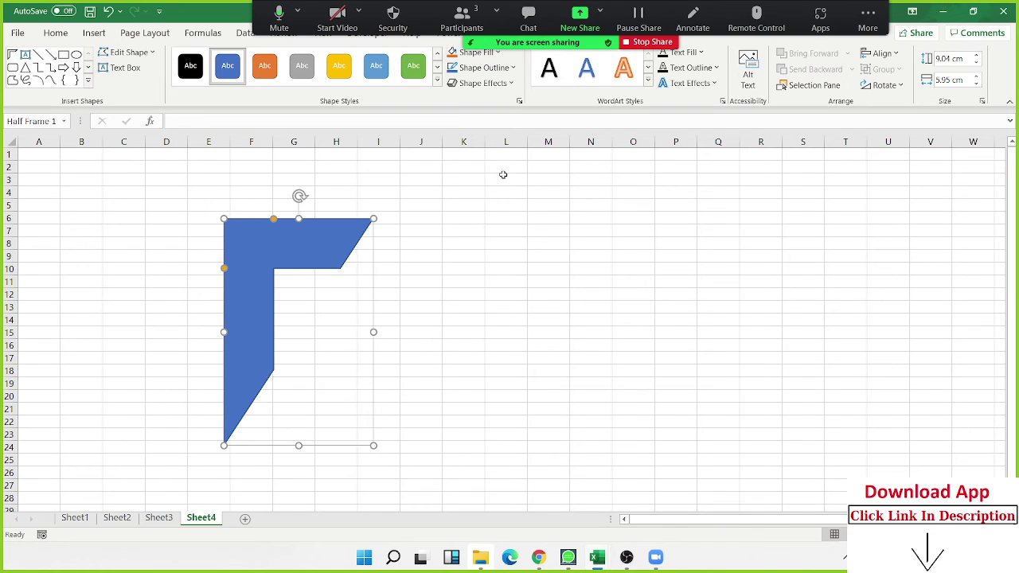
left_click(475, 68)
left_click(437, 101)
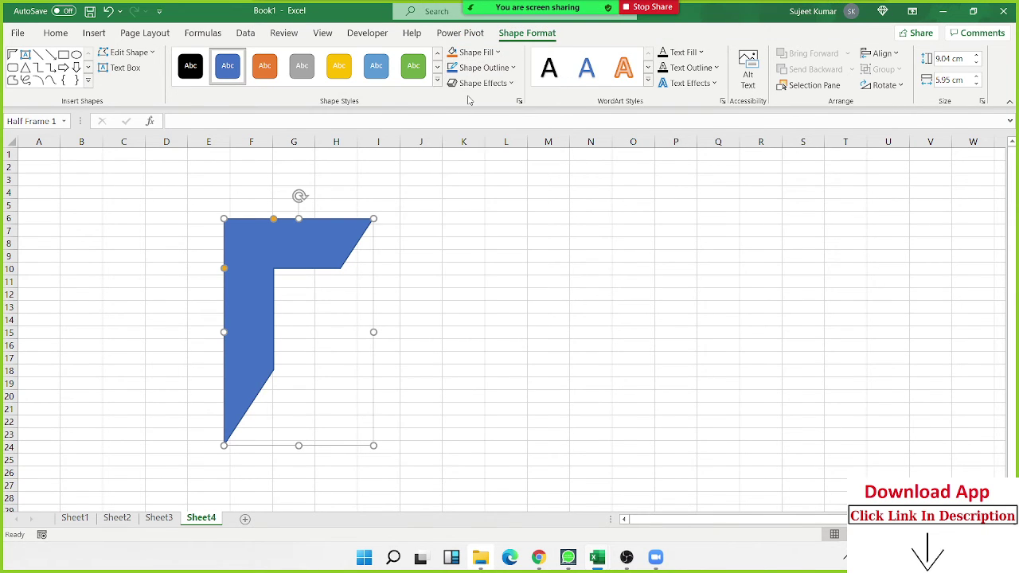
left_click(648, 80)
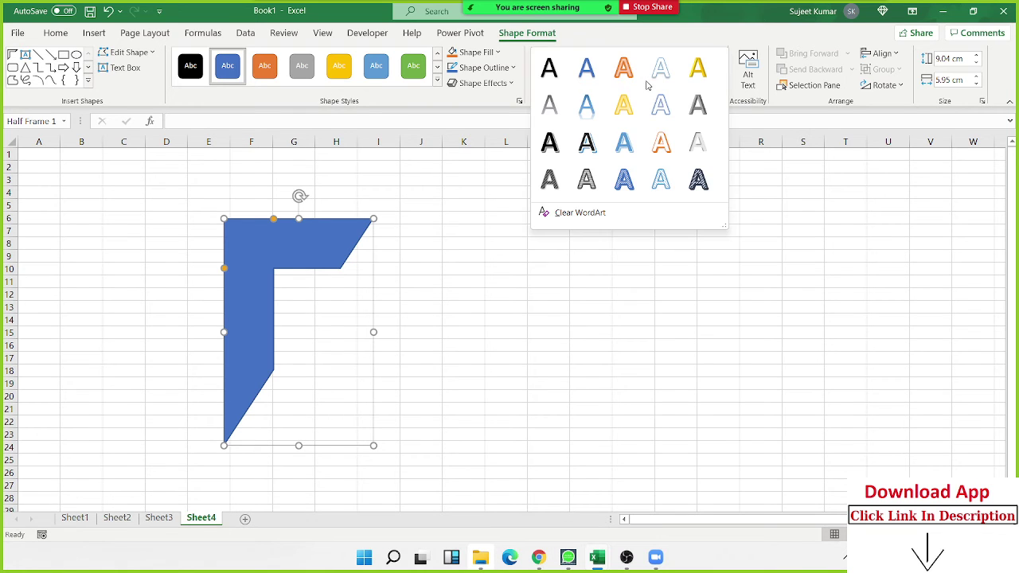
left_click(454, 134)
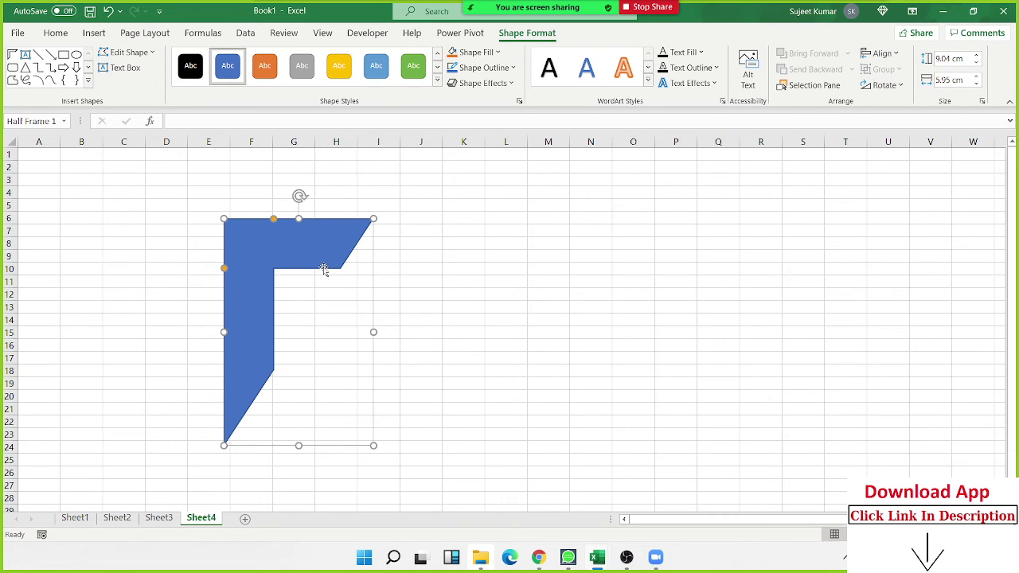
Use Edit Points to drag the half frame's inner corner down-right, slanting its inner edges
left_click(138, 54)
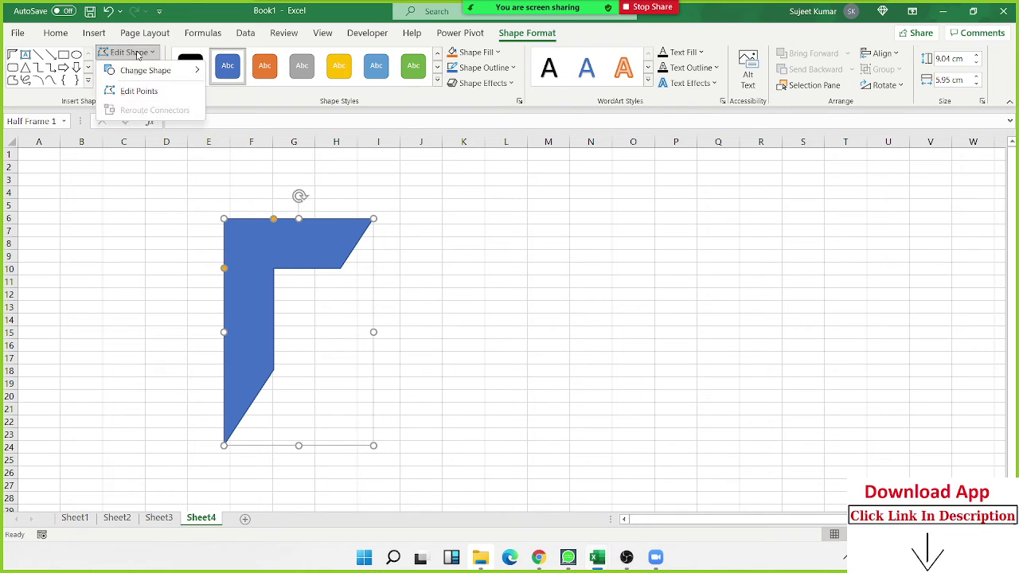
key("Escape")
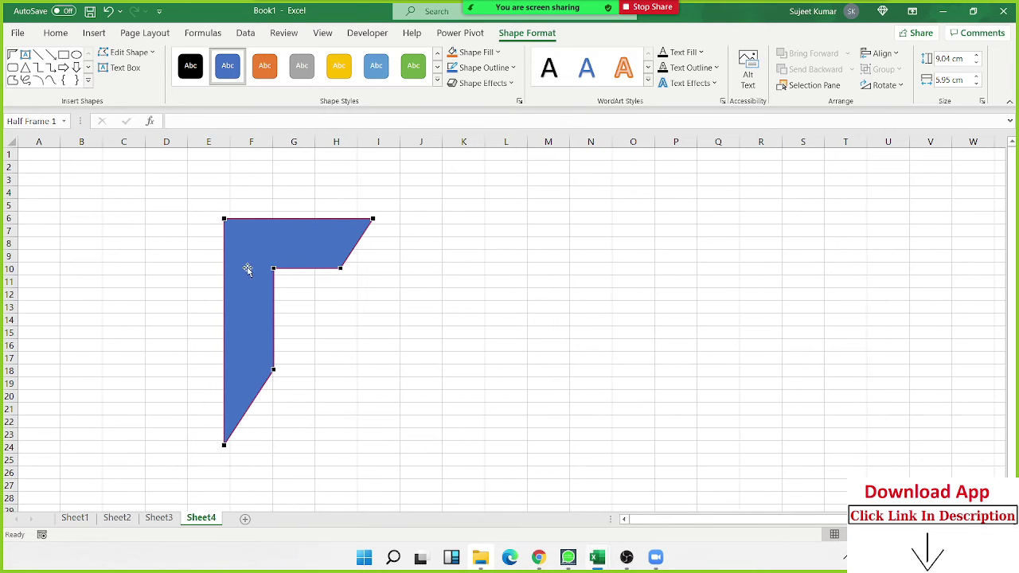
left_click(273, 269)
left_click_drag(276, 272, 288, 282)
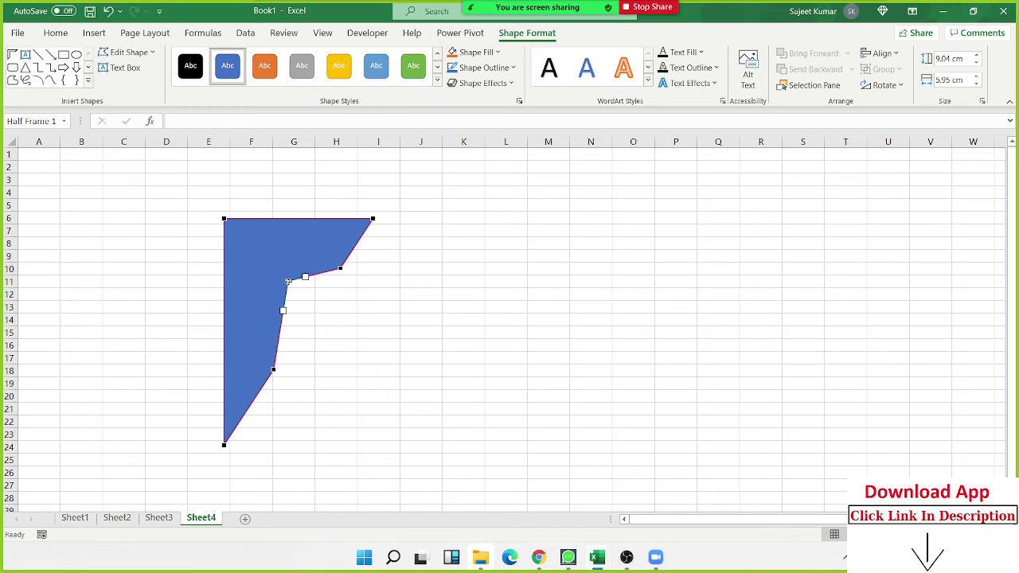
left_click(394, 336)
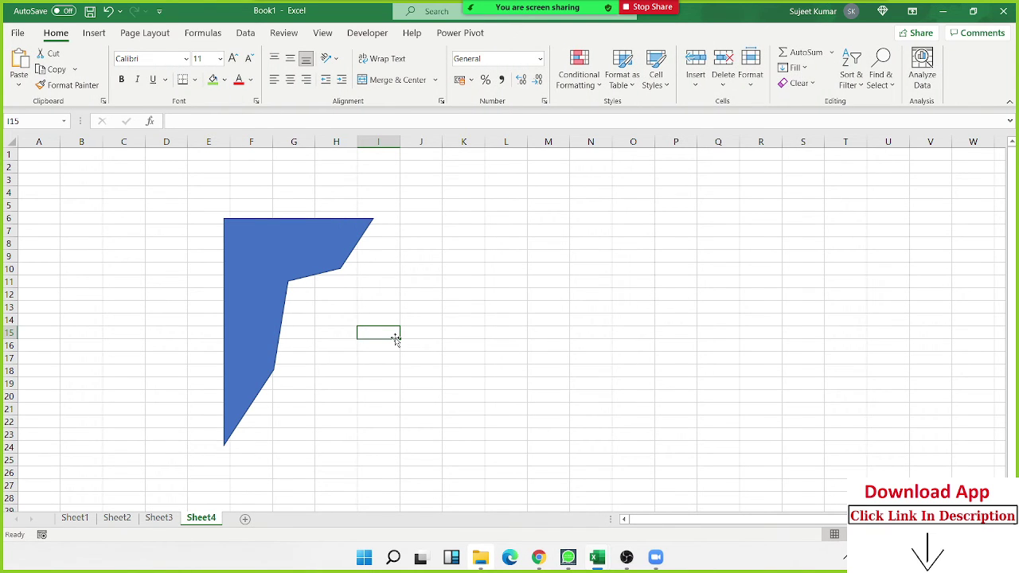
left_click(504, 205)
Try 3D Models, close the failed loader, and open the Choose a SmartArt Graphic dialog
left_click(107, 38)
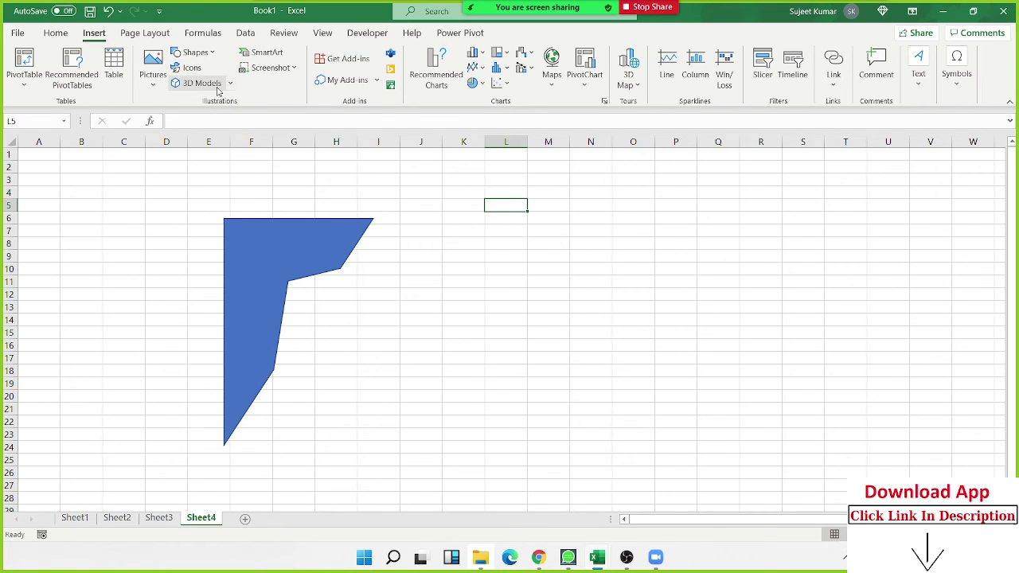
left_click(200, 83)
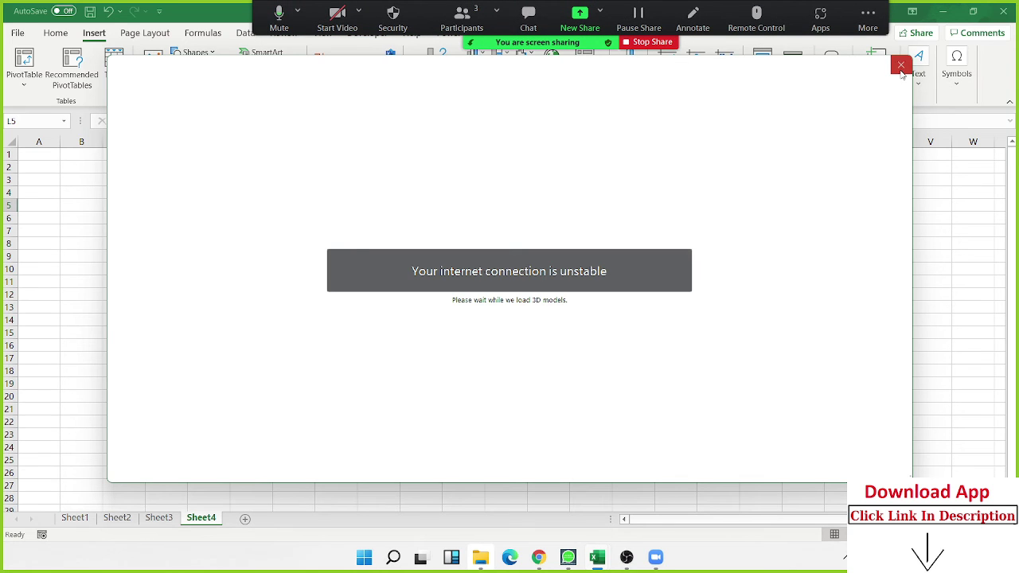
left_click(900, 66)
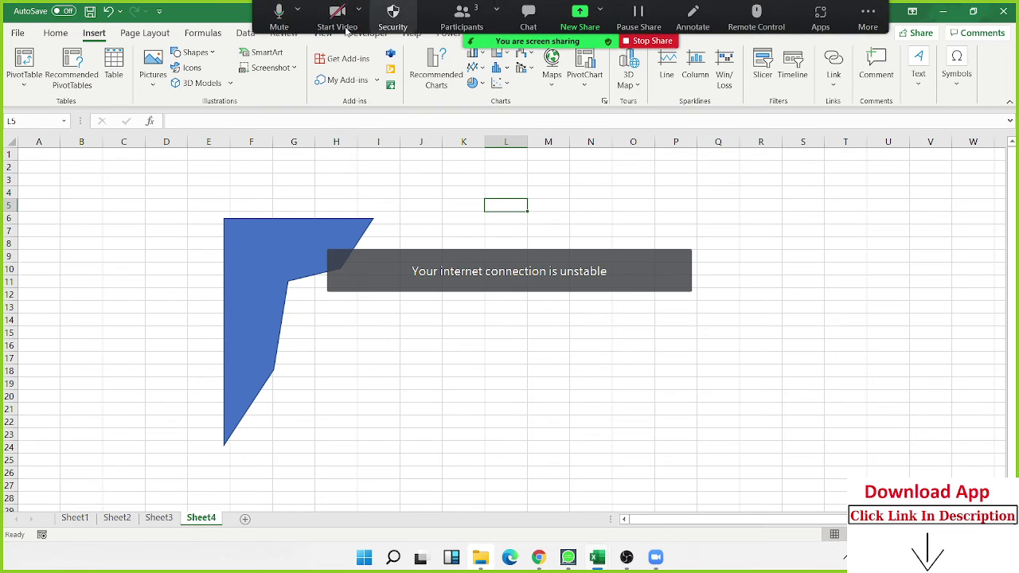
left_click(279, 57)
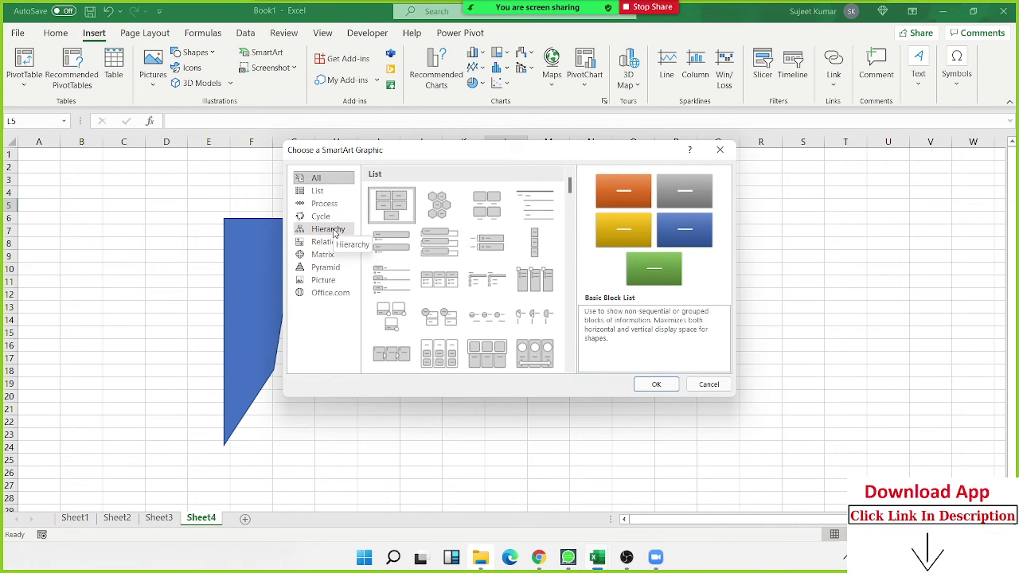
Insert a Hierarchy Organization Chart with five [Text] placeholder boxes beside the half frame
left_click(334, 232)
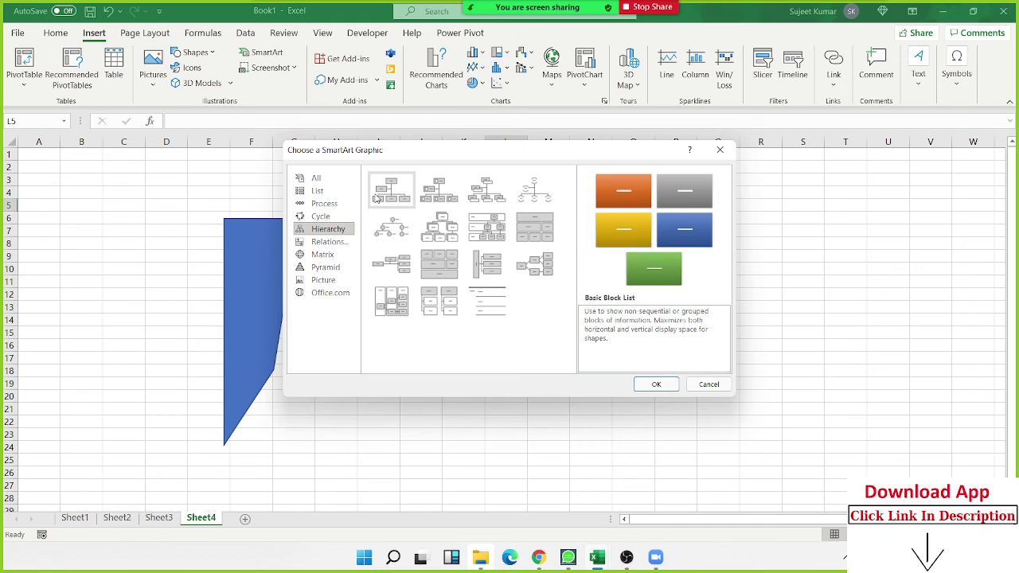
double_click(377, 198)
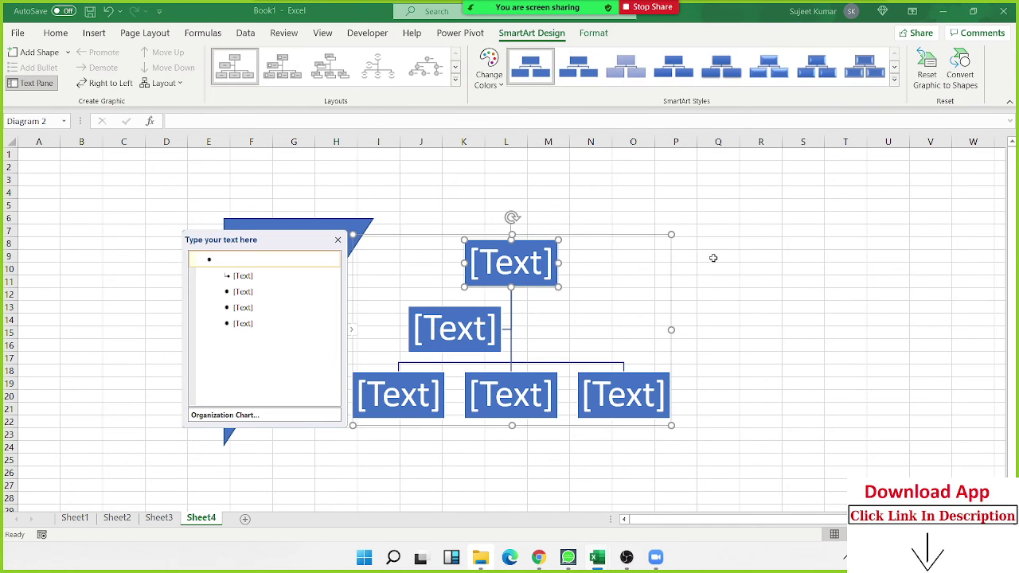
left_click(713, 257)
left_click(545, 262)
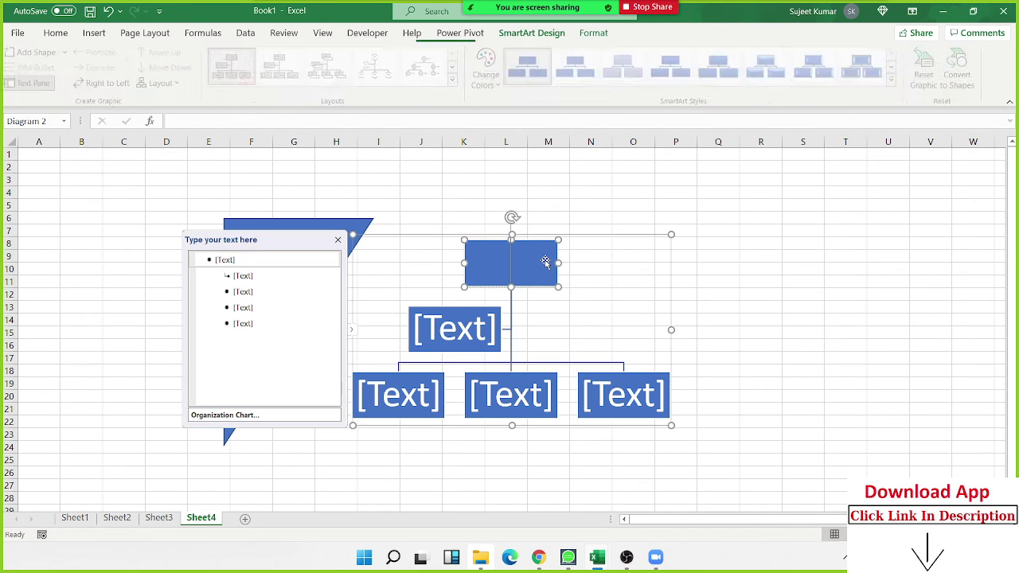
left_click(478, 314)
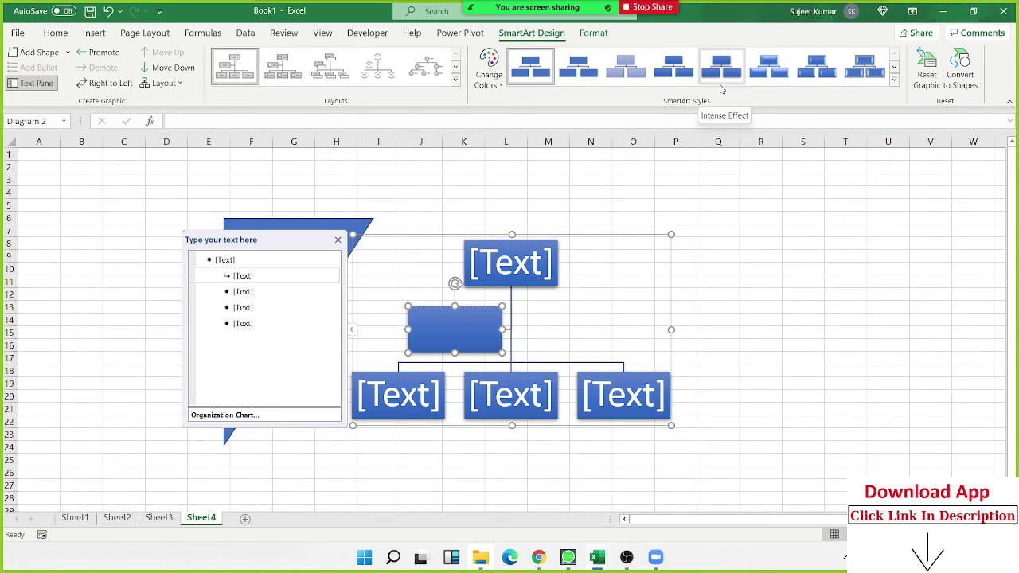
left_click(712, 193)
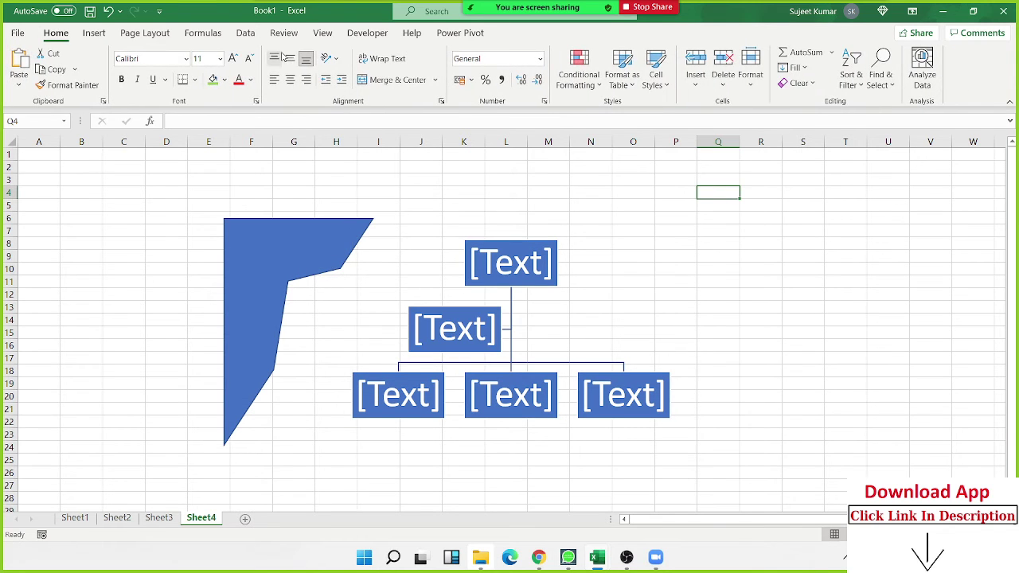
left_click(94, 34)
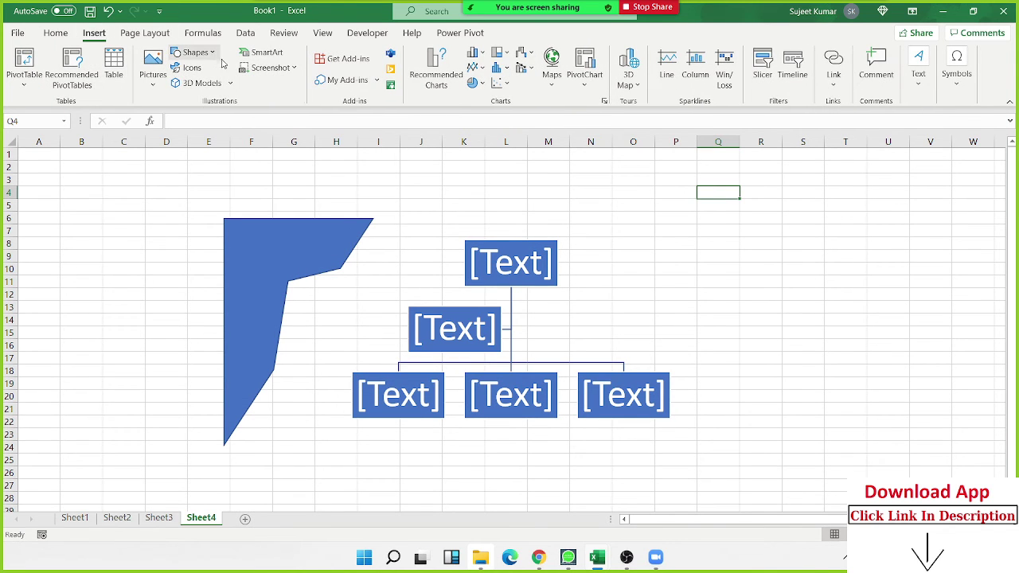
left_click(300, 72)
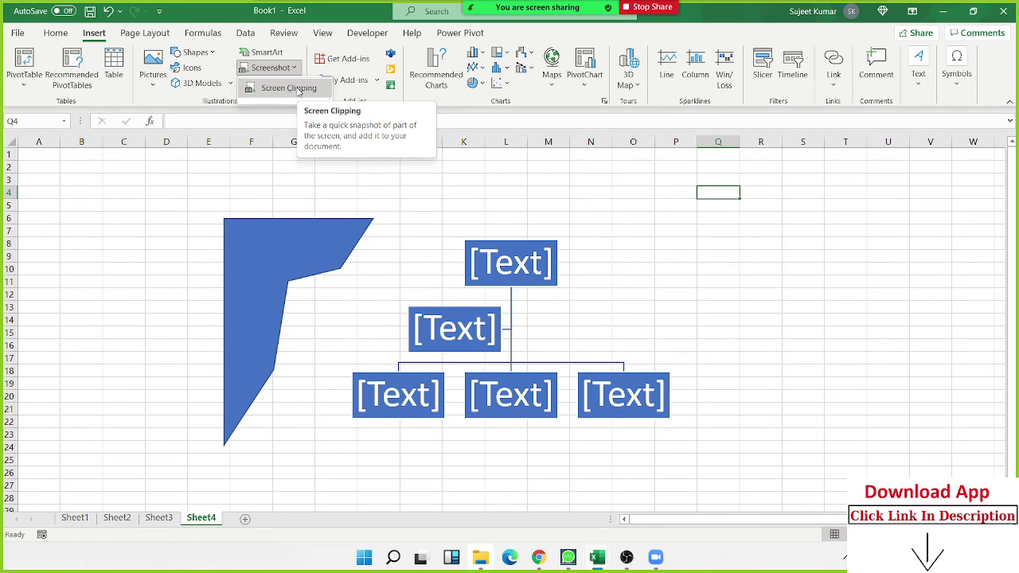
left_click(237, 138)
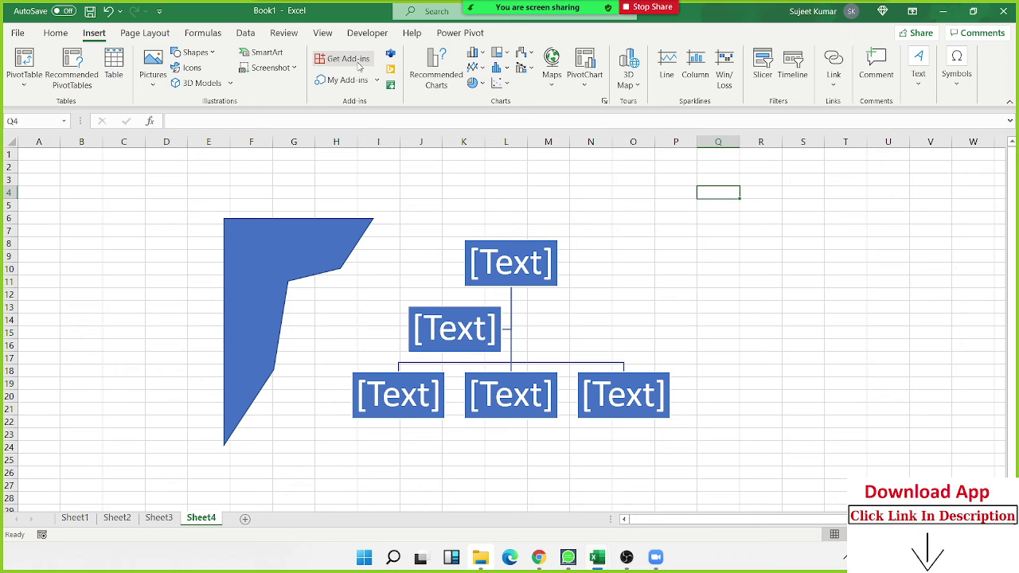
left_click(358, 62)
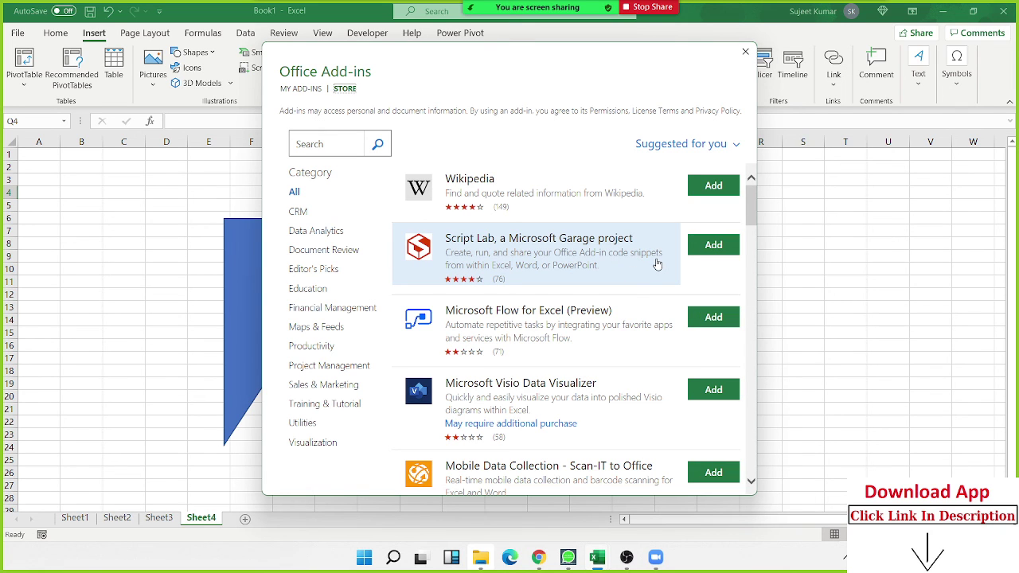
left_click(745, 53)
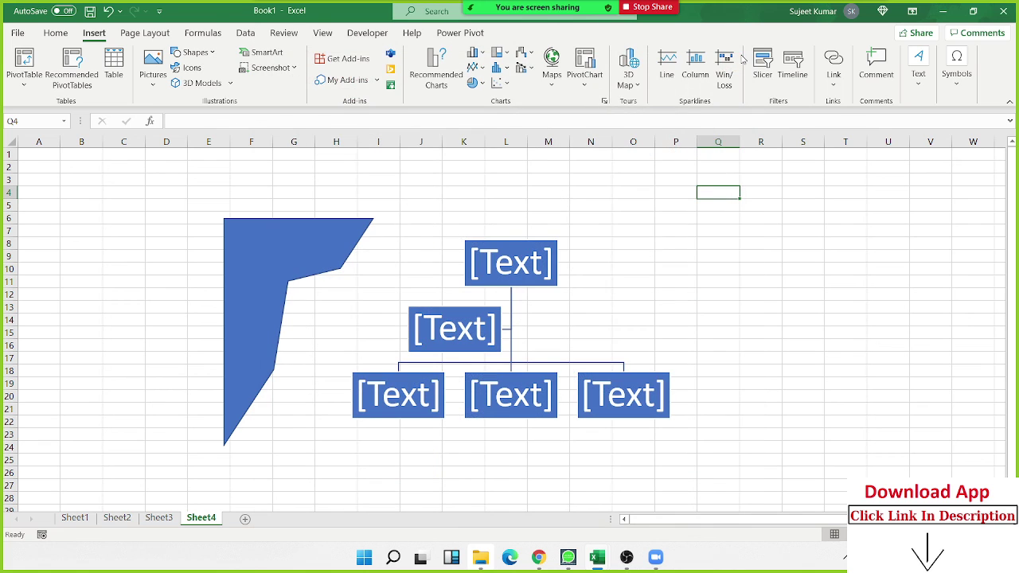
Minimise Excel with Windows+D to show the desktop, then open and close Zoom's Participants list
key("super+d")
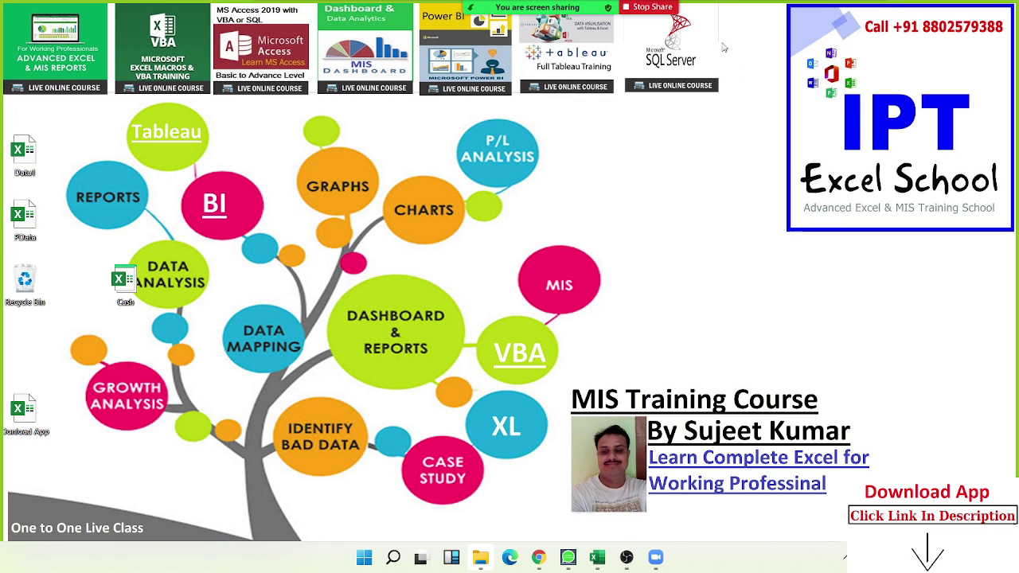
left_click(483, 28)
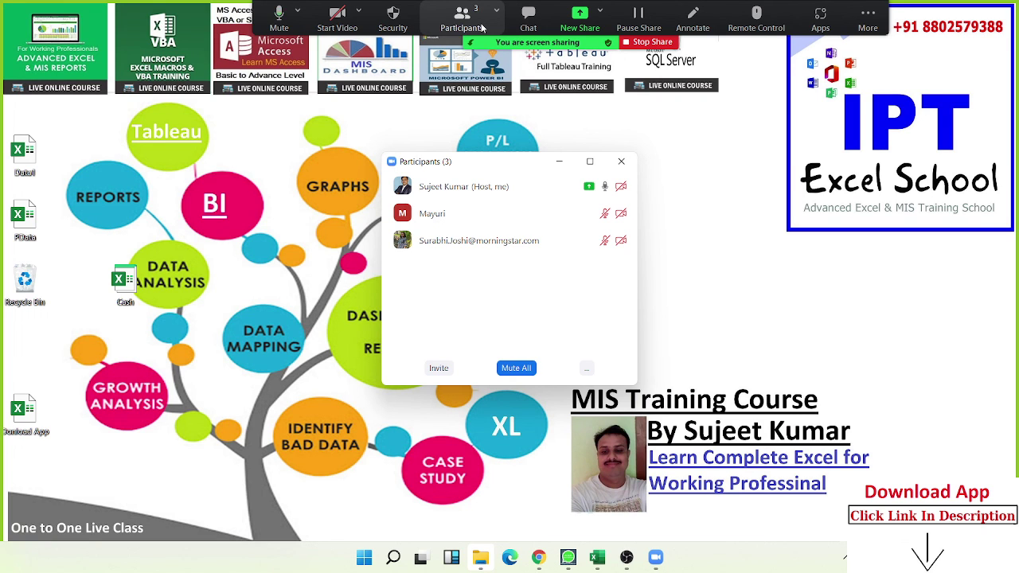
left_click(634, 164)
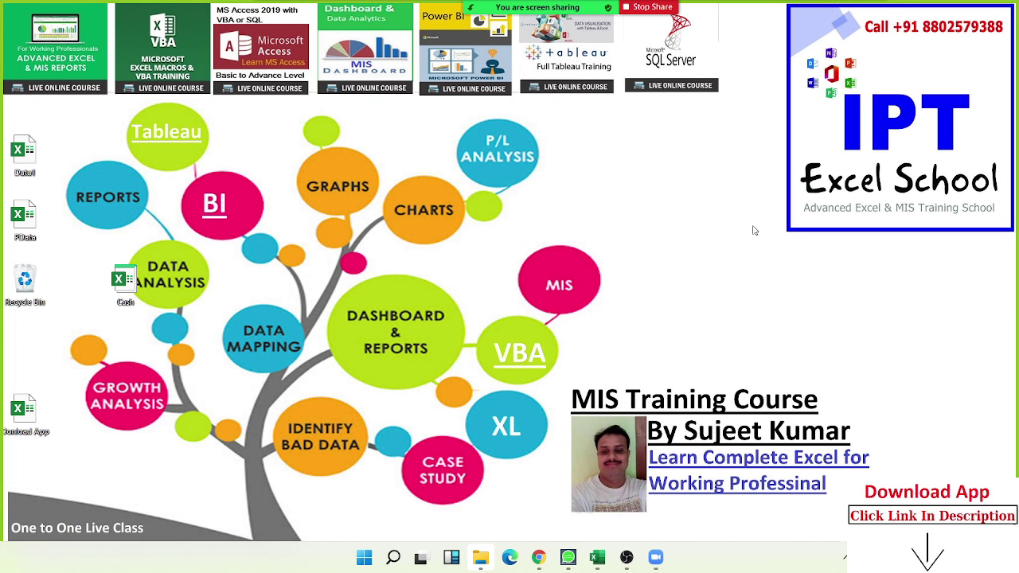
mouse_move(618, 5)
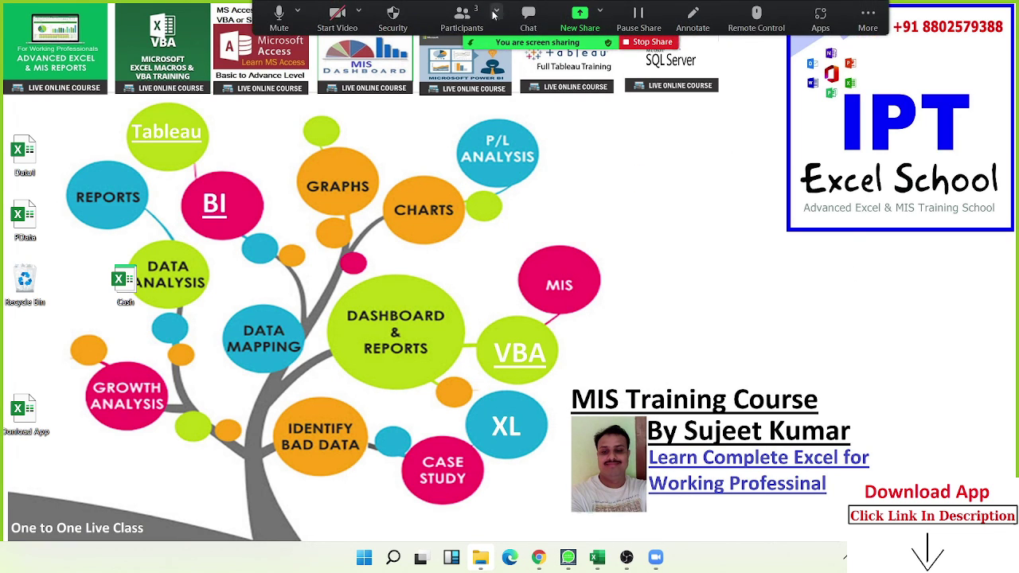